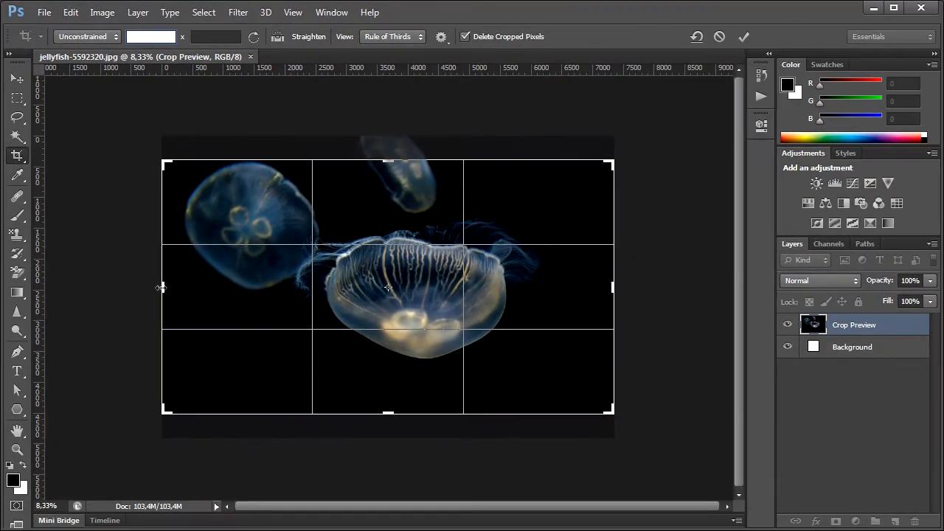
# Crop the photo on all sides to about 3500 × 3156 pixels, with the right edge cutting through the large jellyfish's bell
pyautogui.moveTo(161, 287); pyautogui.dragTo(217, 309)
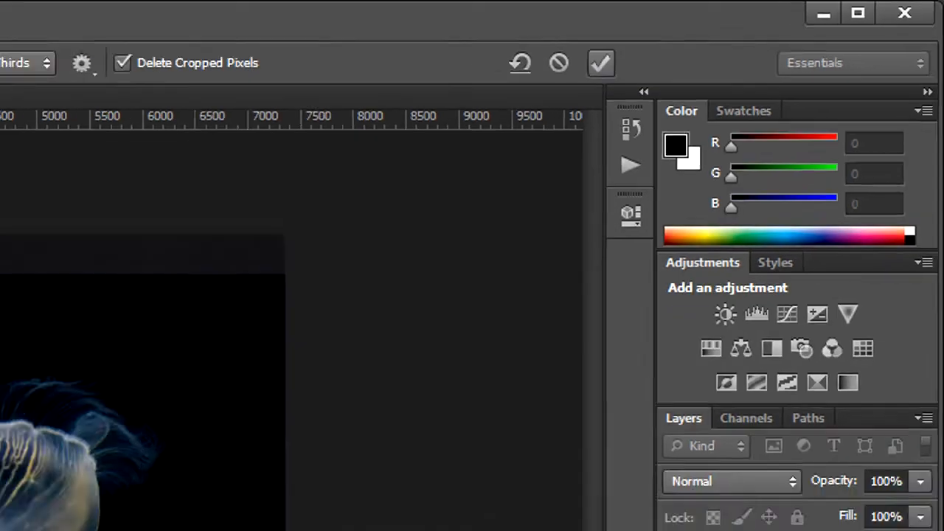
pyautogui.click(543, 74)
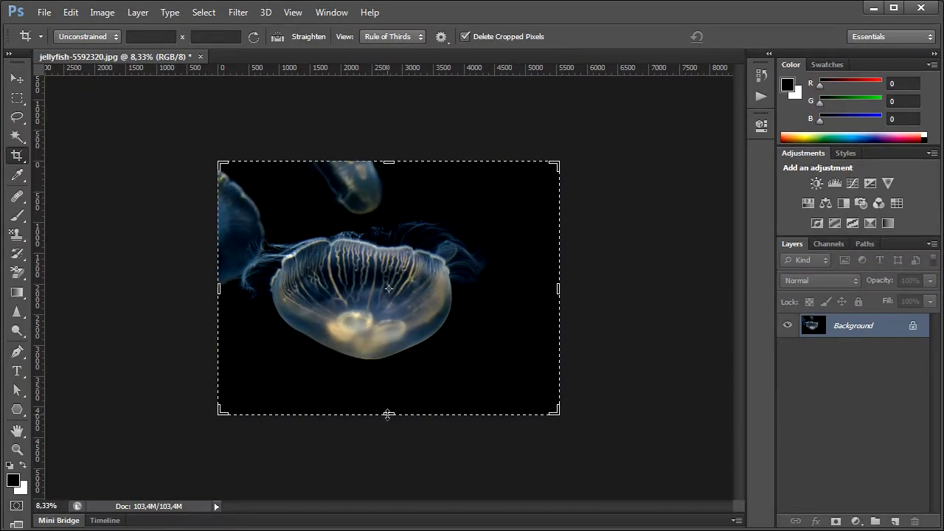
pyautogui.moveTo(388, 414); pyautogui.dragTo(395, 383)
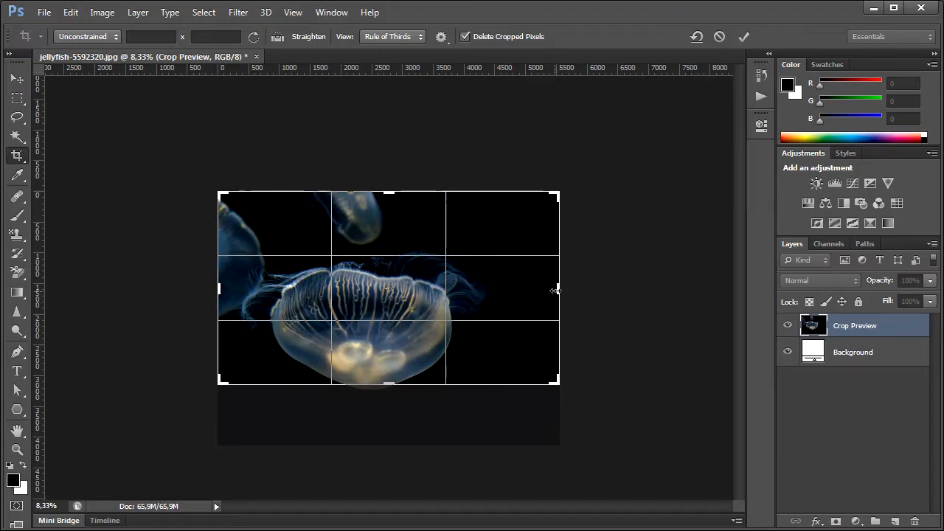
pyautogui.moveTo(560, 291); pyautogui.dragTo(496, 309)
pyautogui.hotkey('ctrl', '+')
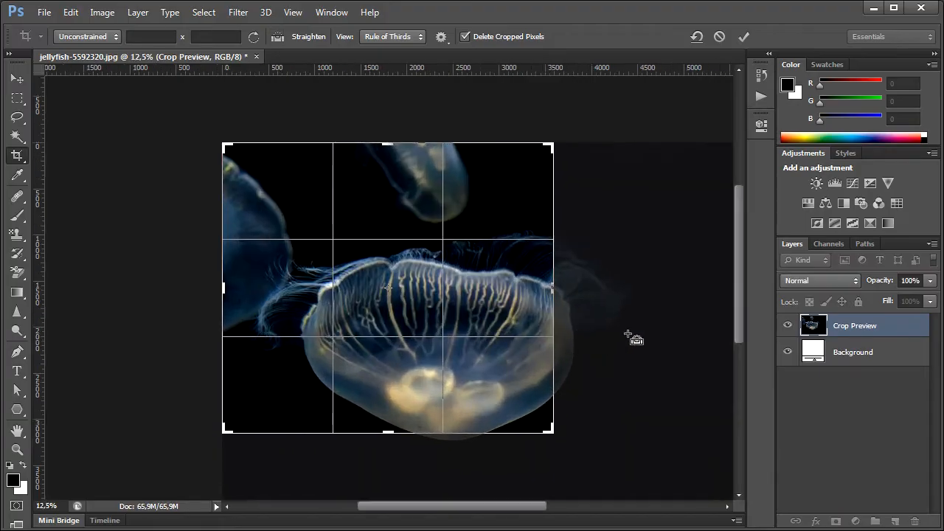
pyautogui.hotkey('ctrl', '+')
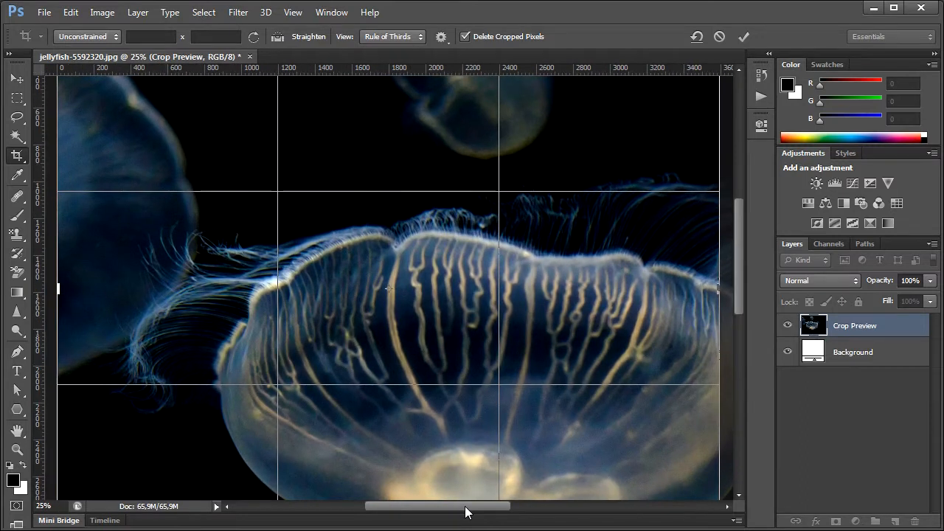
pyautogui.moveTo(464, 506); pyautogui.dragTo(514, 499)
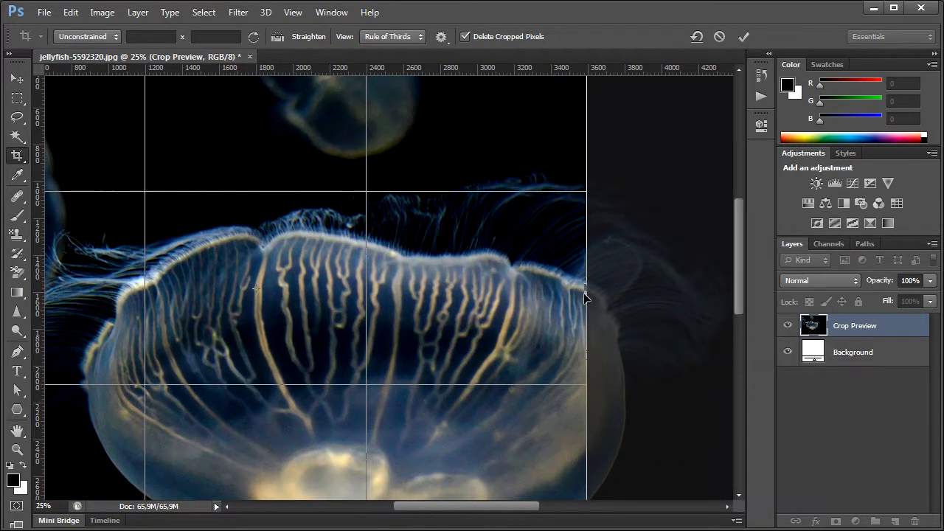
pyautogui.moveTo(585, 293); pyautogui.dragTo(577, 292)
pyautogui.click(744, 36)
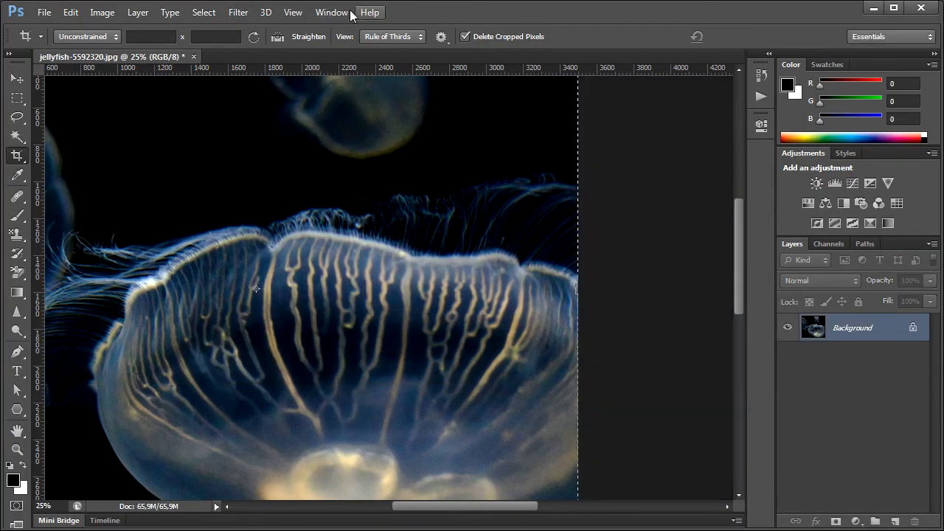
# Duplicate the cropped Background layer as Background copy within the same document
pyautogui.click(294, 13)
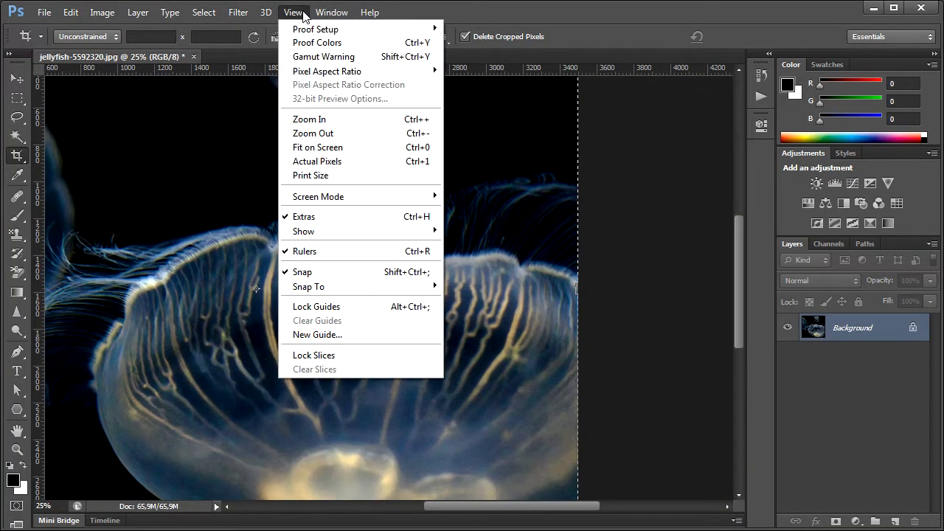
pyautogui.click(371, 146)
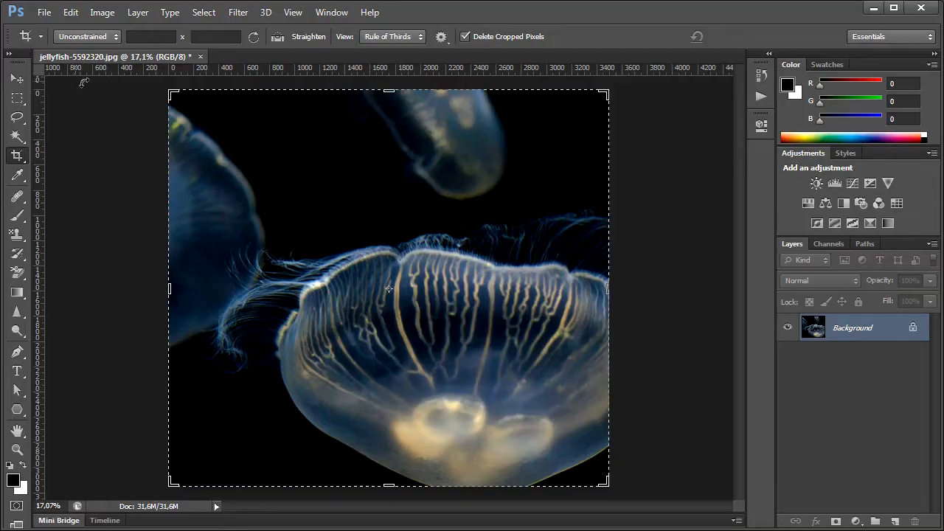
pyautogui.click(25, 77)
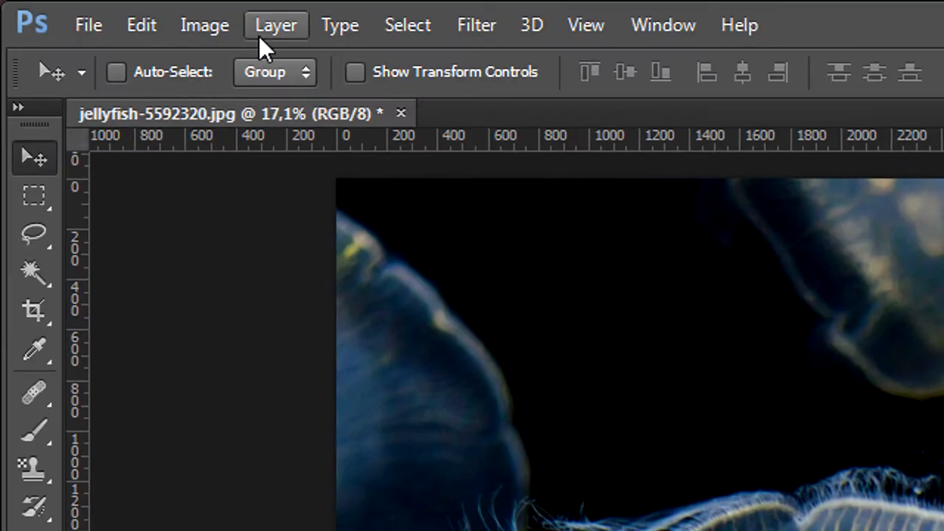
pyautogui.click(265, 27)
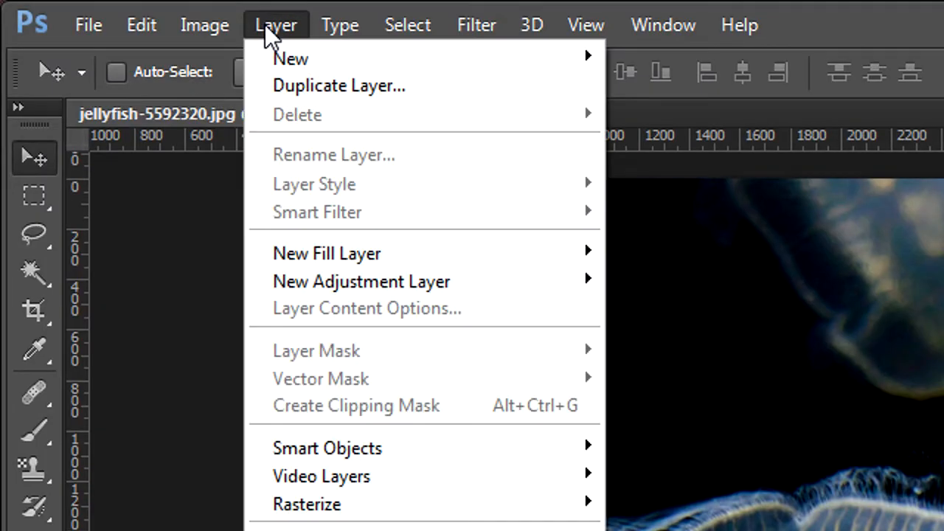
pyautogui.click(507, 86)
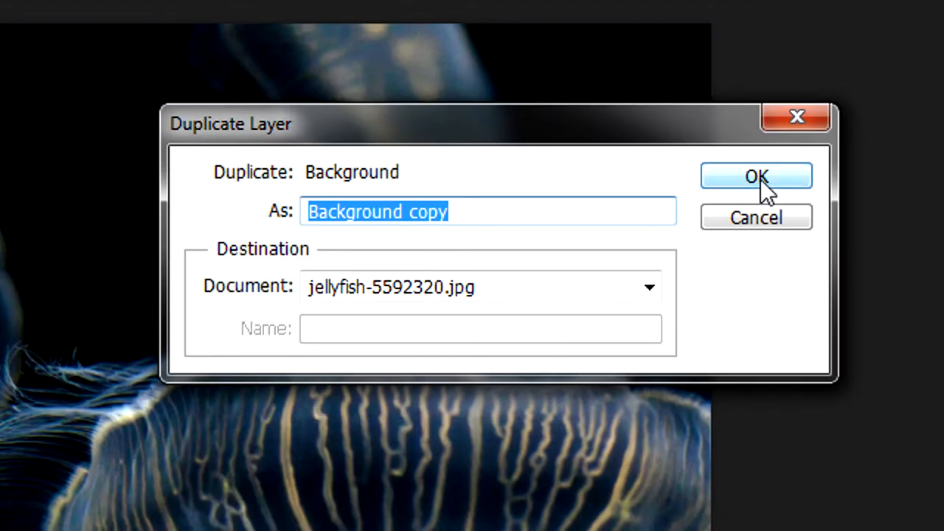
pyautogui.click(761, 180)
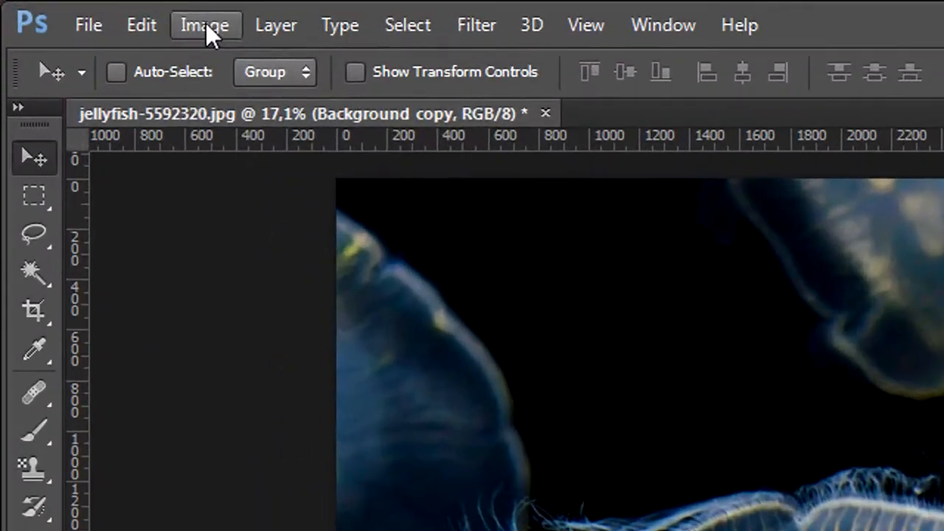
# Enlarge the canvas to 200 percent width, anchored at the middle left so the new space is added on the right
pyautogui.click(206, 23)
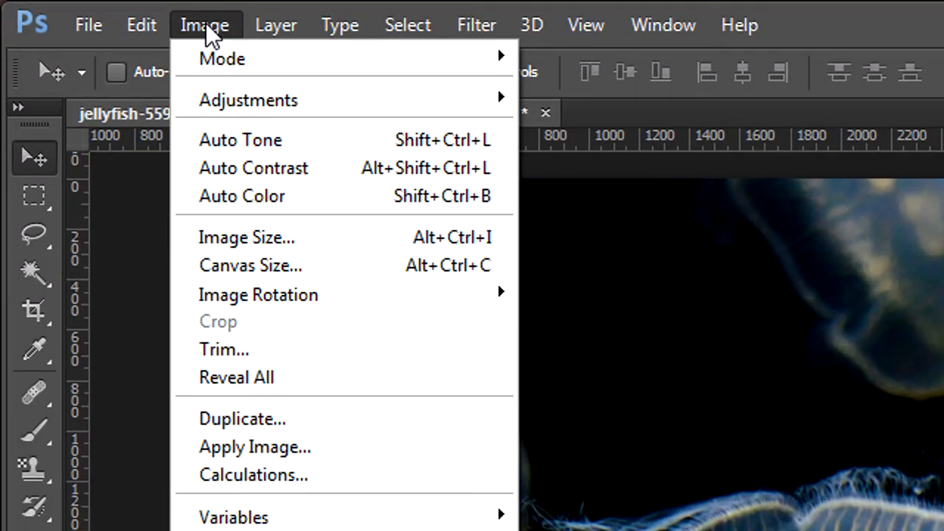
pyautogui.click(387, 268)
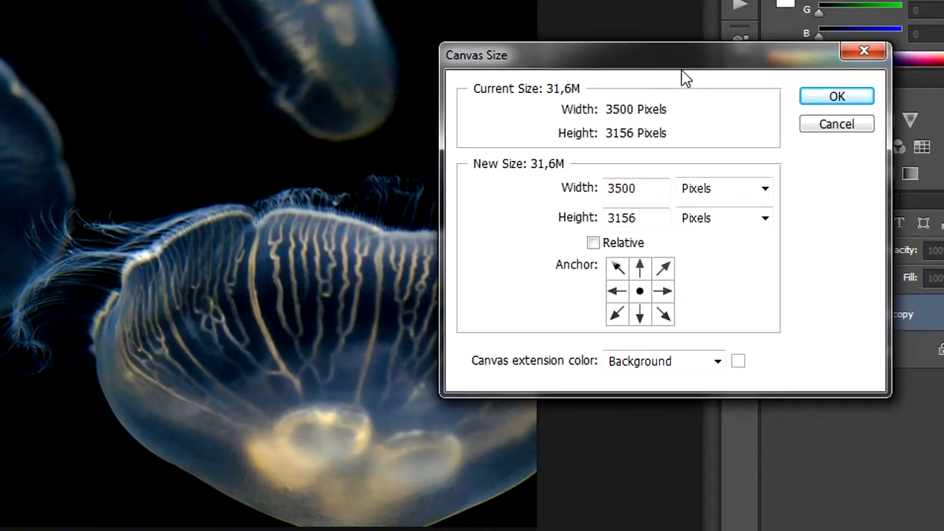
pyautogui.moveTo(683, 71); pyautogui.dragTo(315, 53)
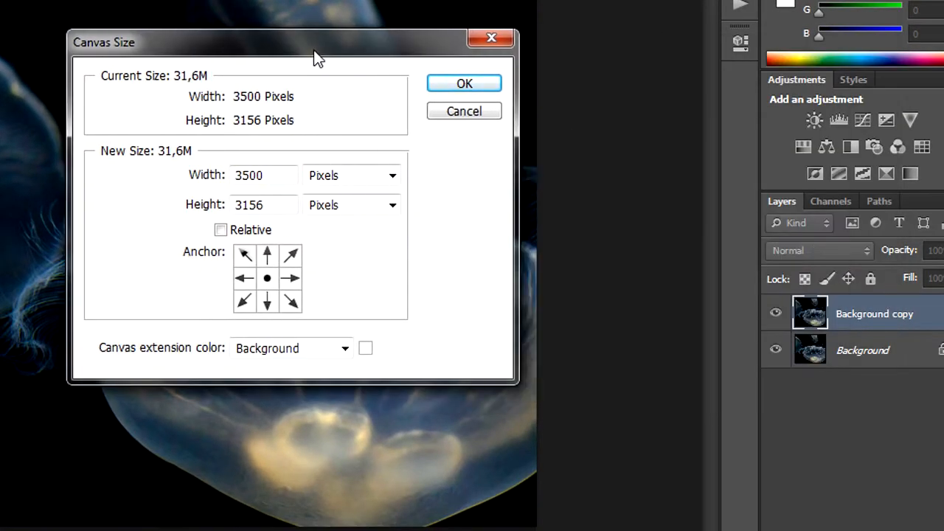
pyautogui.click(392, 176)
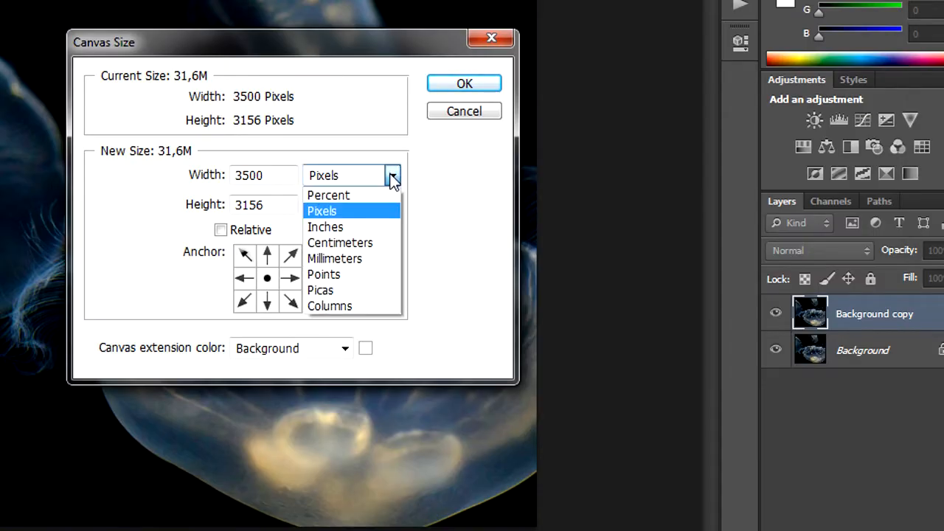
pyautogui.click(390, 197)
pyautogui.moveTo(272, 175); pyautogui.dragTo(130, 177)
pyautogui.write('200')
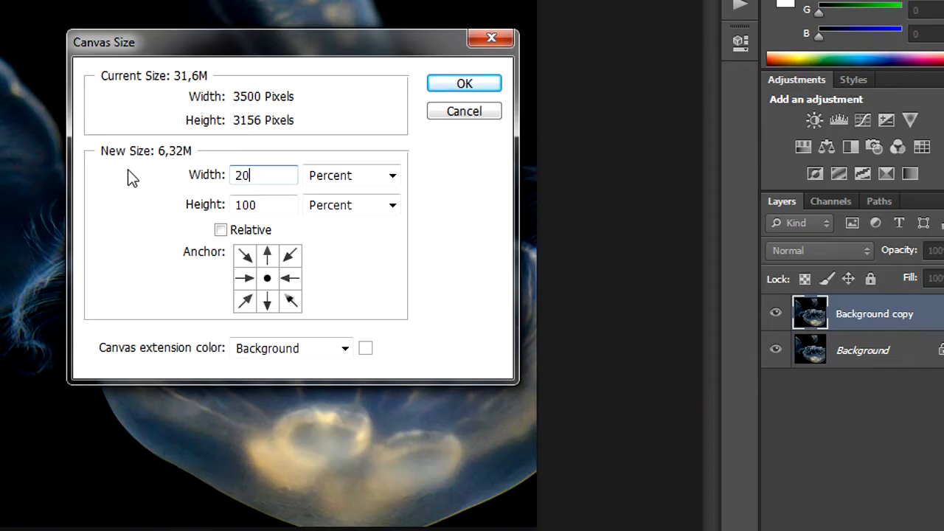
pyautogui.click(242, 280)
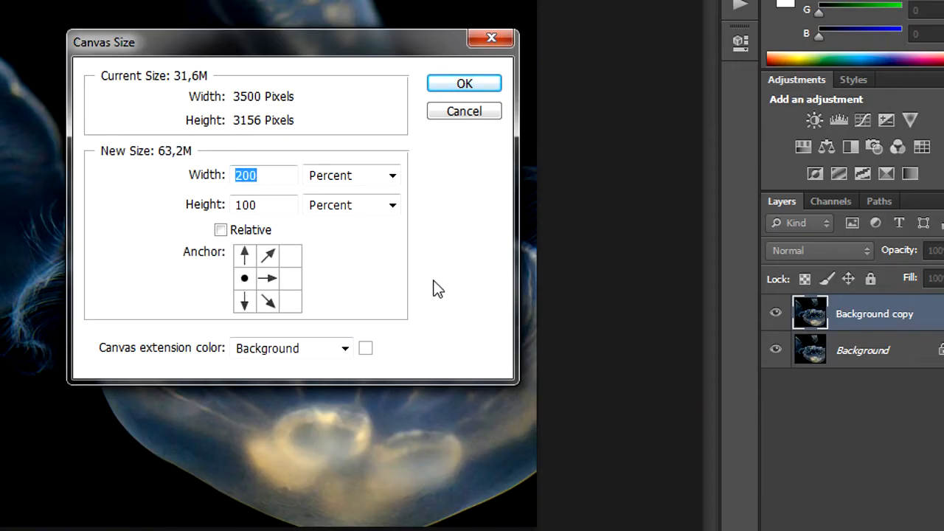
pyautogui.click(464, 90)
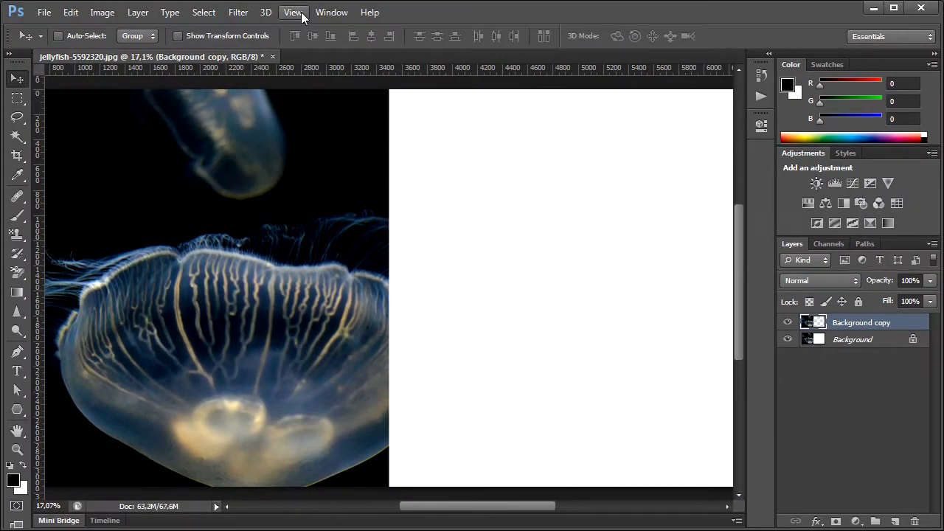
# Move the Background copy layer onto the blank right half of the canvas, flush against the original image with no gap
pyautogui.click(302, 16)
pyautogui.click(367, 146)
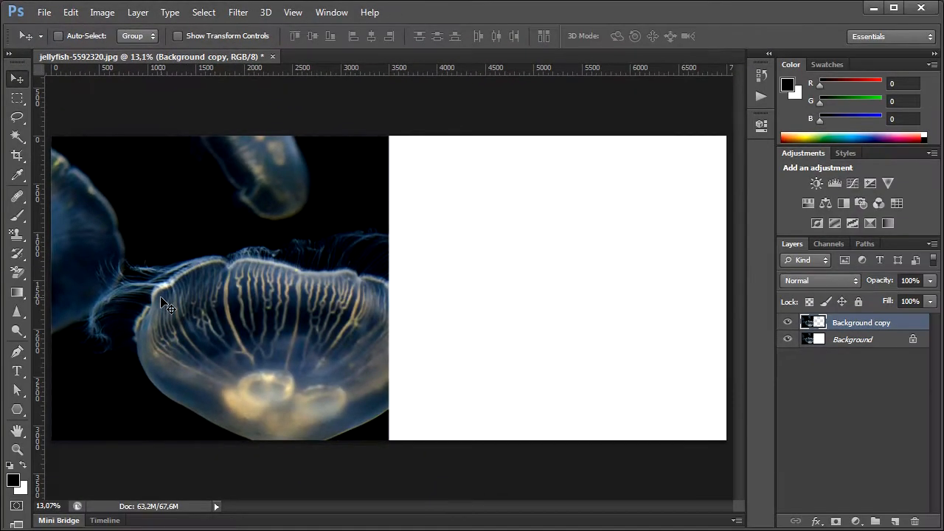
pyautogui.moveTo(166, 305); pyautogui.dragTo(499, 341)
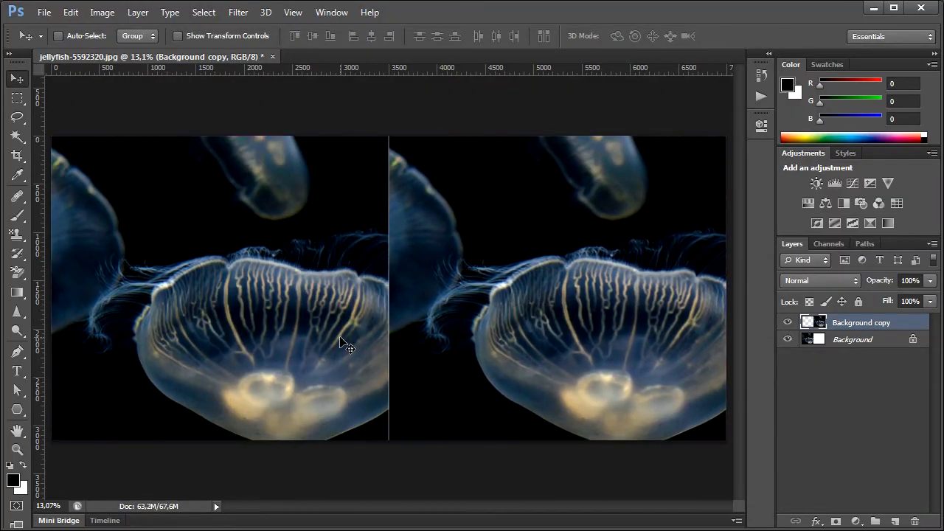
pyautogui.press('Left')
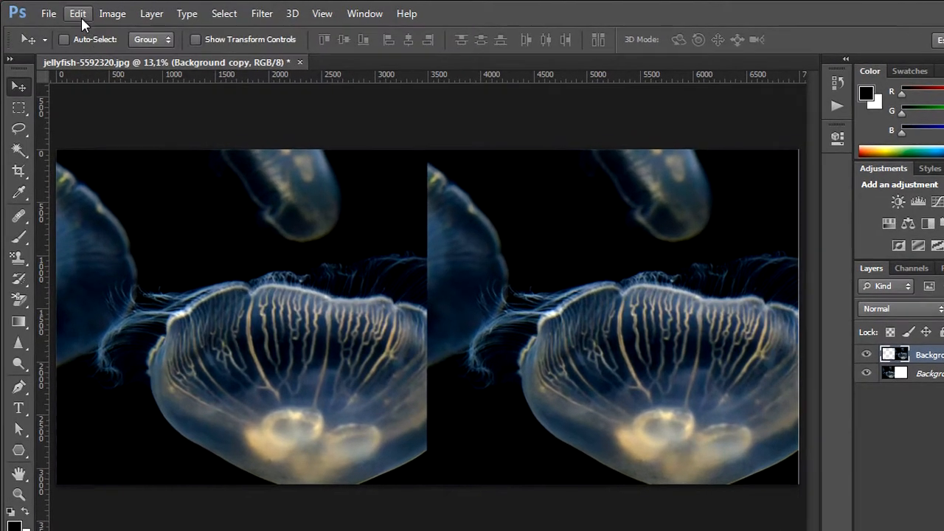
# Flip the Background copy layer horizontally to mirror the jellyfish, and merge it down into the Background layer
pyautogui.click(73, 15)
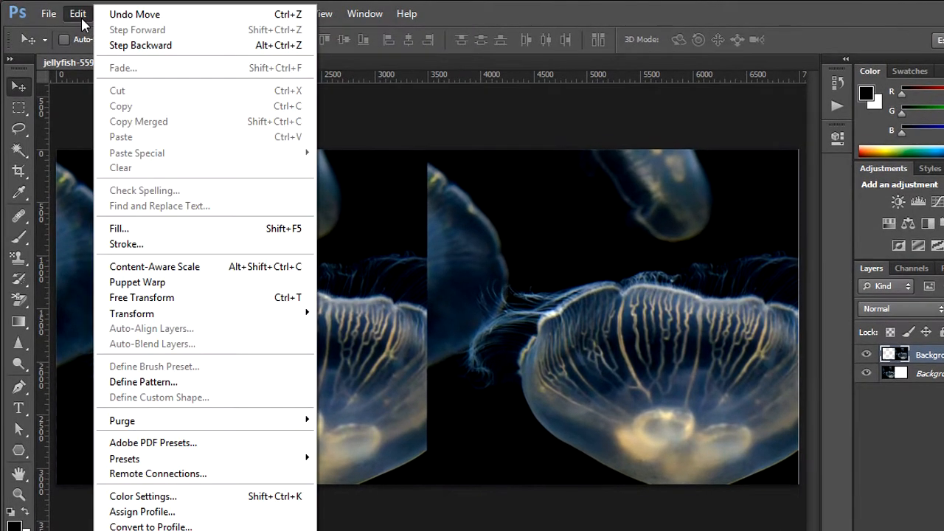
pyautogui.moveTo(167, 320)
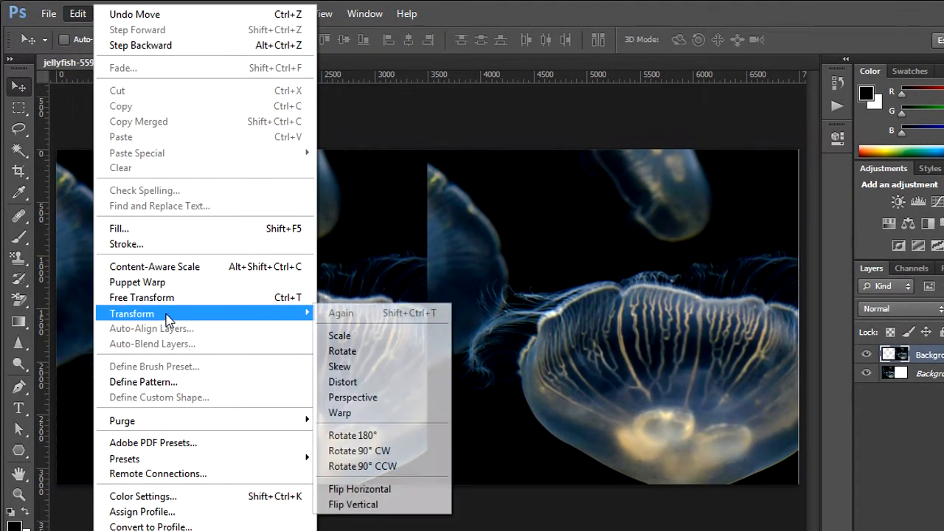
pyautogui.click(434, 490)
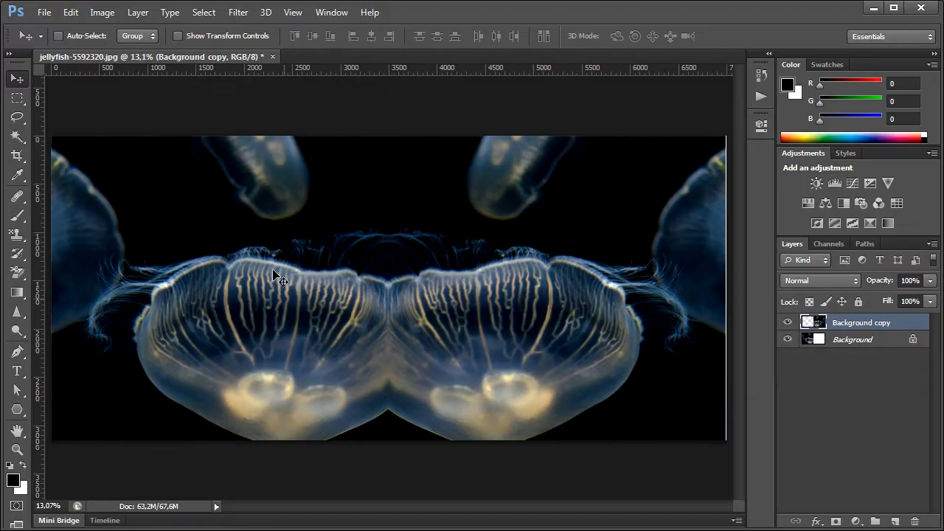
pyautogui.click(138, 13)
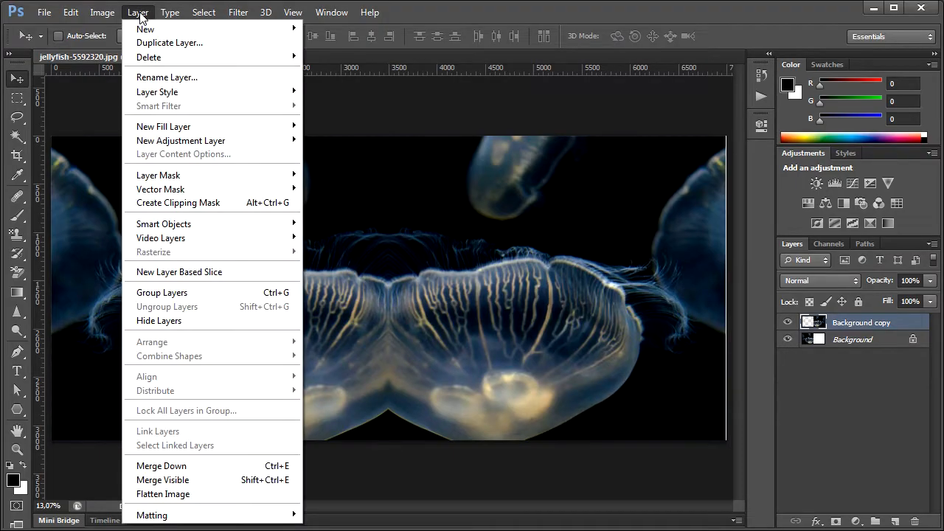
pyautogui.click(236, 466)
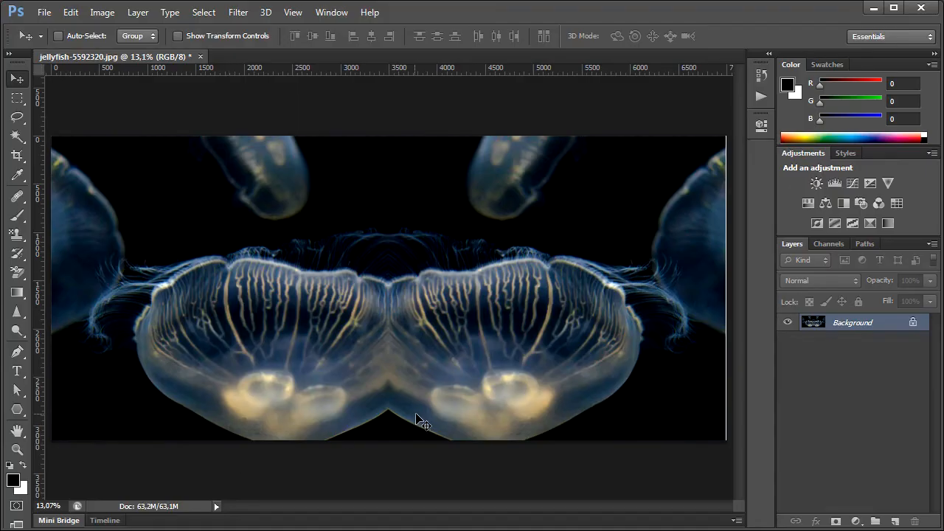
# Examine the central seam between the mirrored halves up close, from the bell's upper rim to the lower edge
pyautogui.hotkey('ctrl', '+')
pyautogui.hotkey('ctrl', '+')
pyautogui.hotkey('ctrl', '+')
pyautogui.hotkey('ctrl', '+')
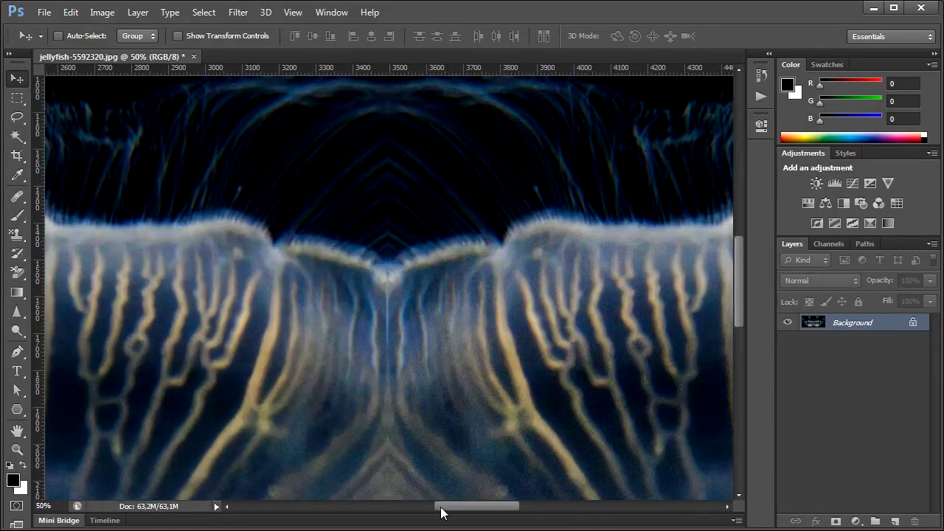
pyautogui.moveTo(441, 507); pyautogui.dragTo(448, 507)
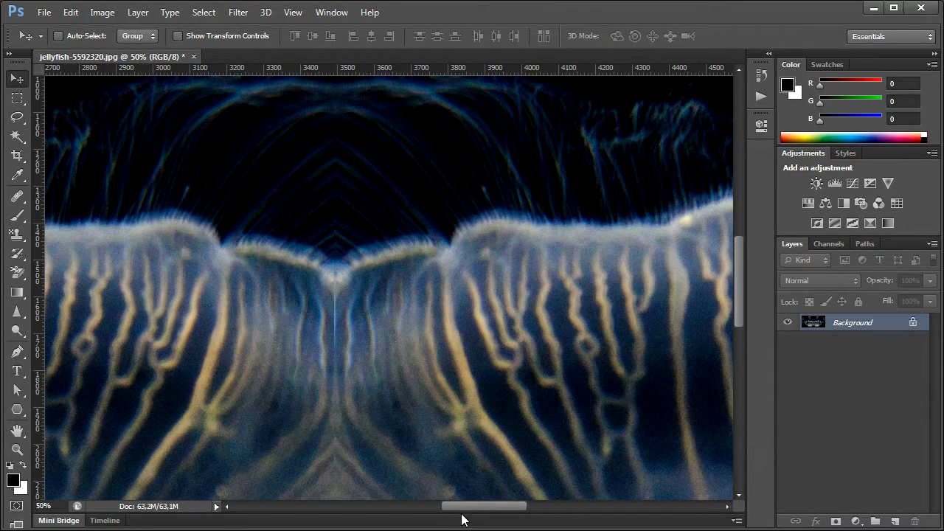
pyautogui.moveTo(740, 278); pyautogui.dragTo(737, 368)
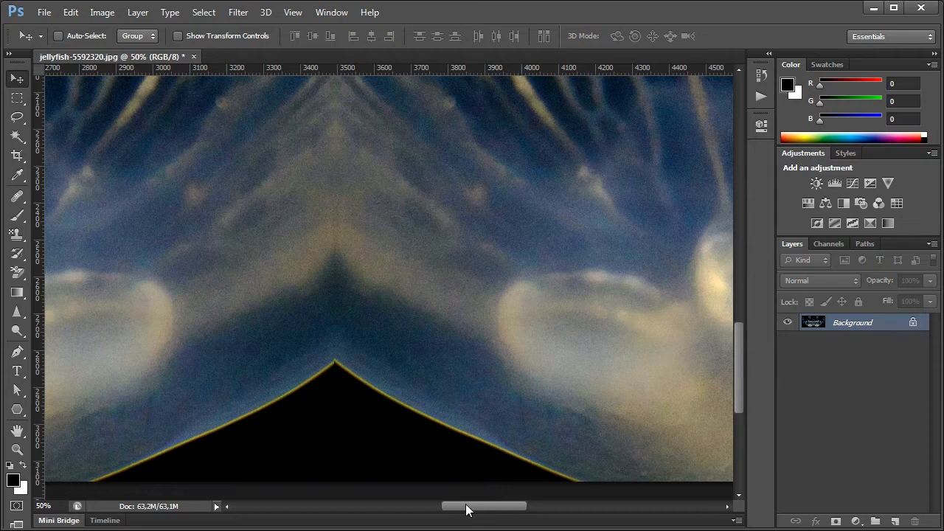
# Select the leftover white strip along the image's right edge with the Magic Wand tool
pyautogui.moveTo(466, 508); pyautogui.dragTo(611, 519)
pyautogui.hotkey('ctrl', '+')
pyautogui.hotkey('ctrl', '+')
pyautogui.hotkey('ctrl', '+')
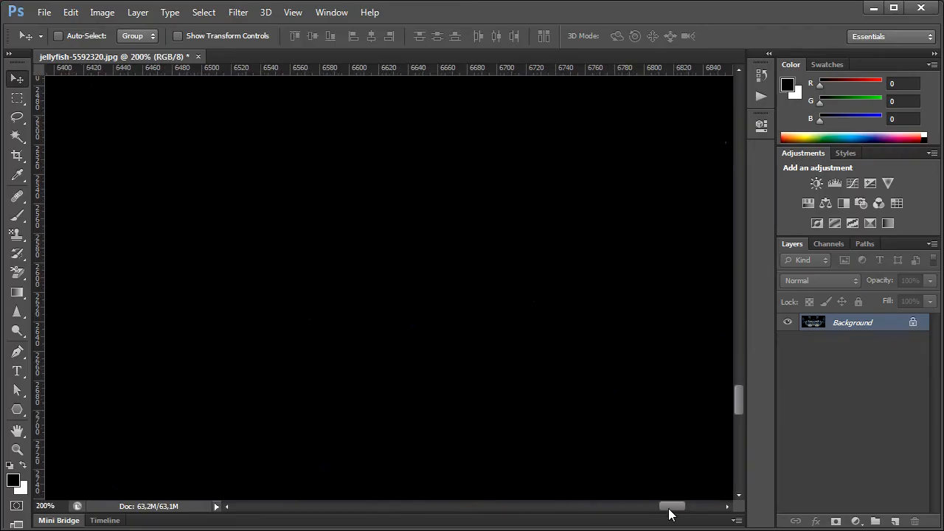
pyautogui.moveTo(670, 514); pyautogui.dragTo(681, 509)
pyautogui.click(17, 137)
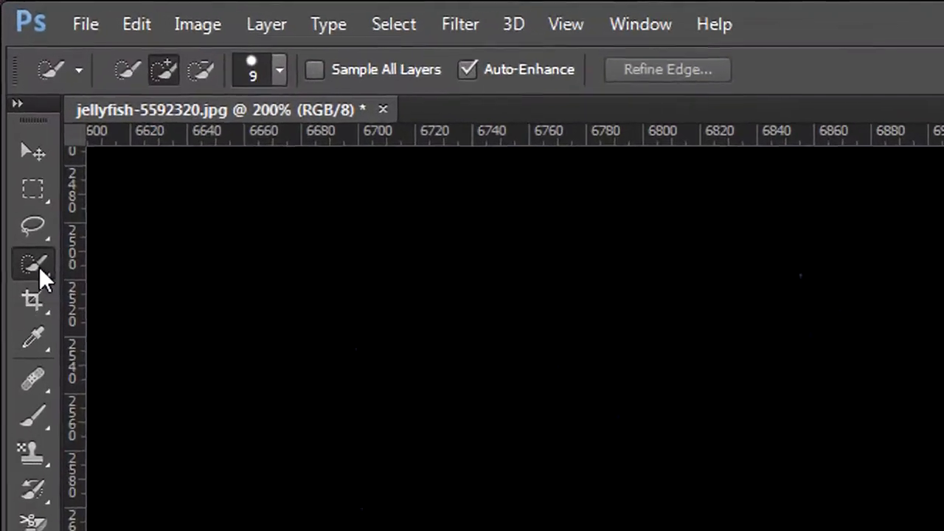
pyautogui.rightClick(33, 265)
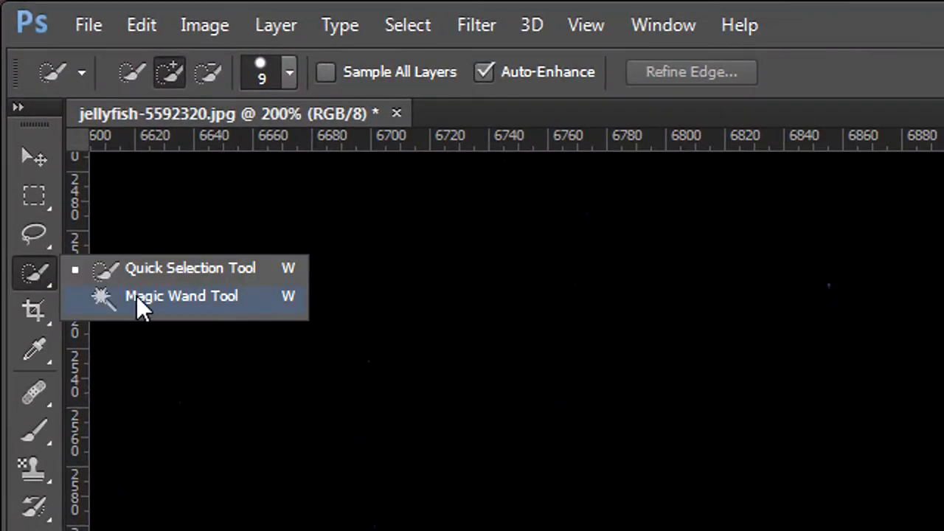
pyautogui.click(136, 296)
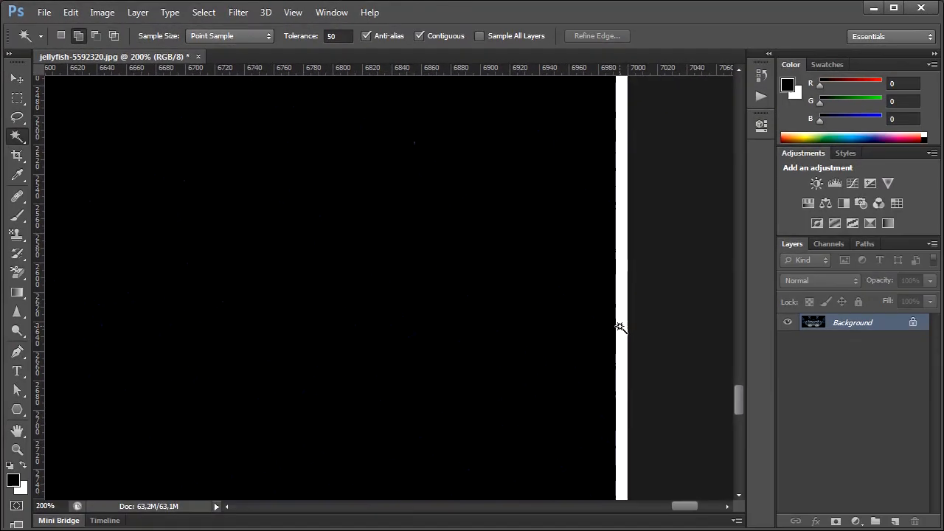
pyautogui.click(620, 328)
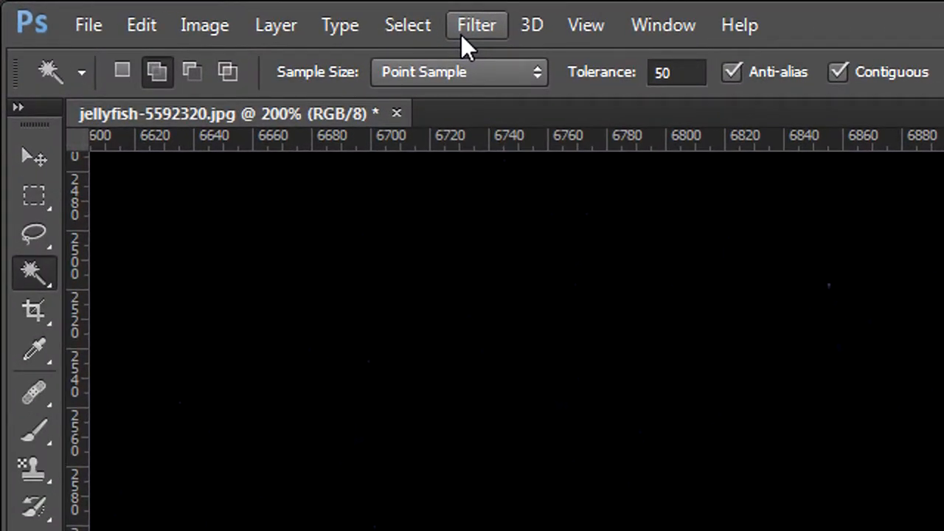
# Invert the selection, crop the image to it to remove the white strip, and deselect
pyautogui.hotkey('ctrl', '0')
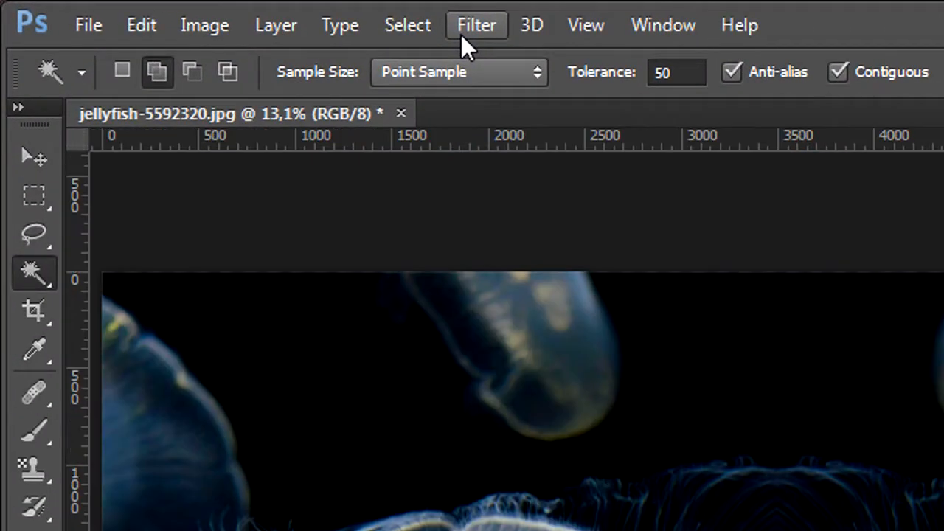
pyautogui.click(408, 25)
pyautogui.click(504, 141)
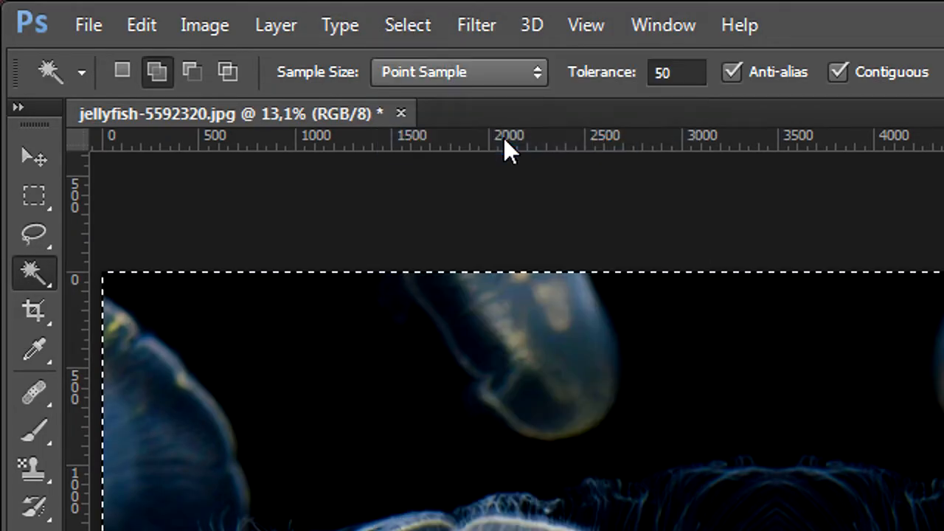
pyautogui.click(226, 26)
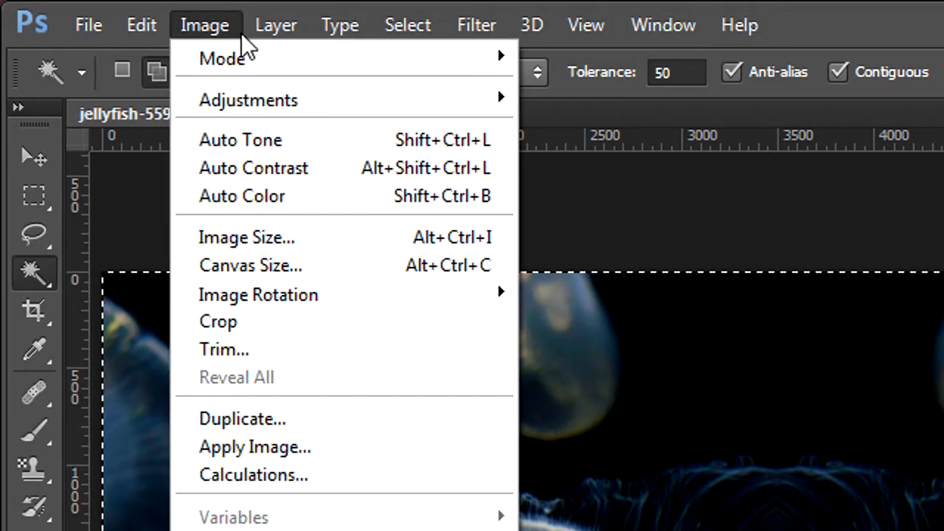
pyautogui.click(359, 330)
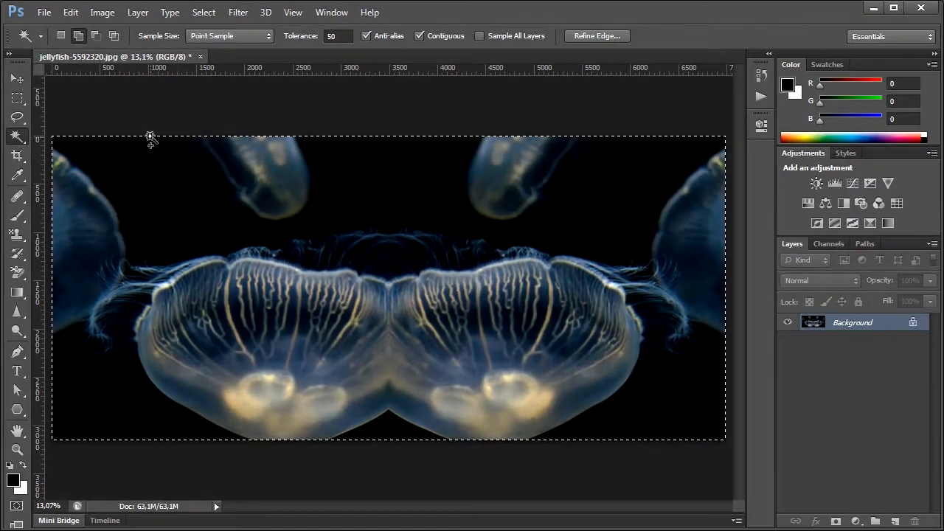
pyautogui.click(204, 12)
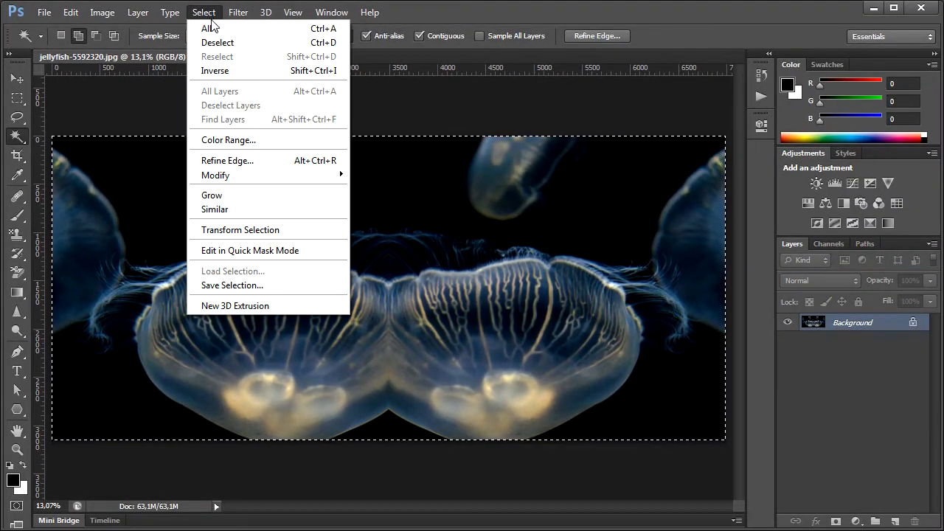
pyautogui.click(220, 42)
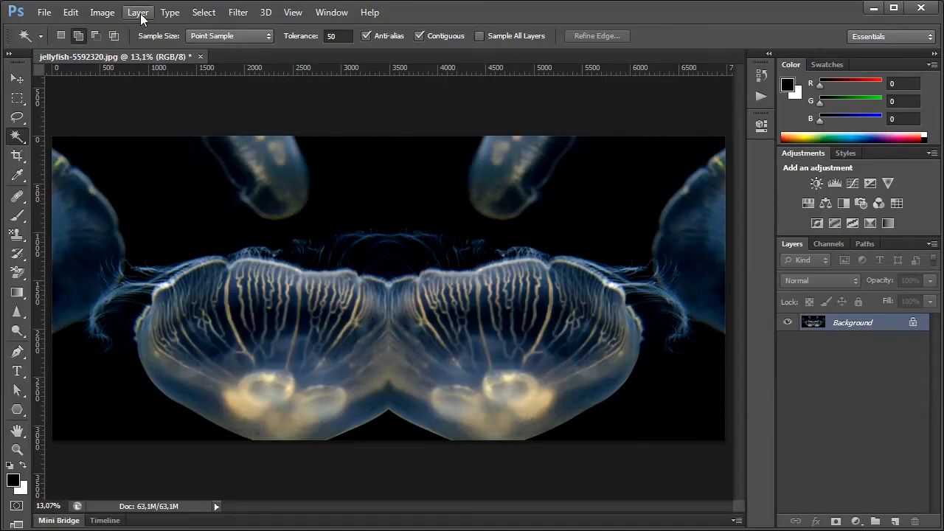
# Duplicate the Background layer of the mirrored jellyfish as Background copy
pyautogui.click(140, 14)
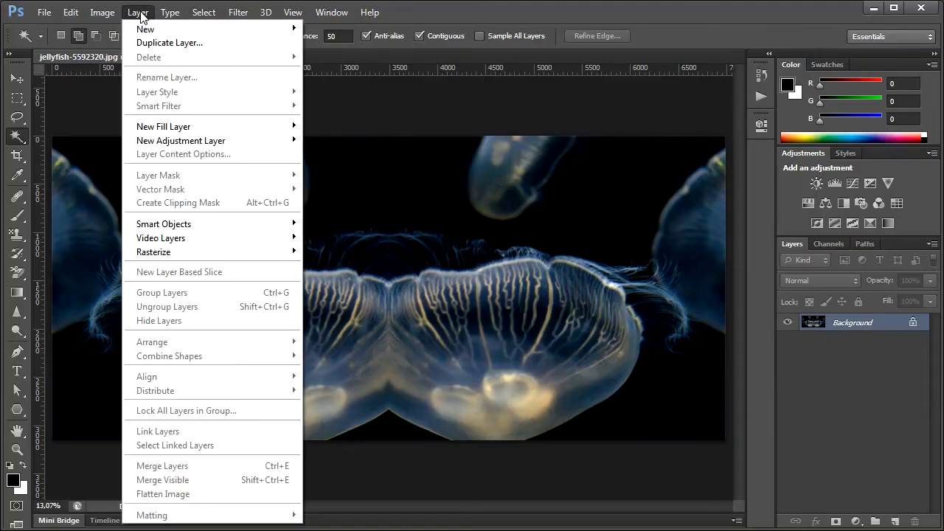
pyautogui.click(244, 41)
pyautogui.click(608, 168)
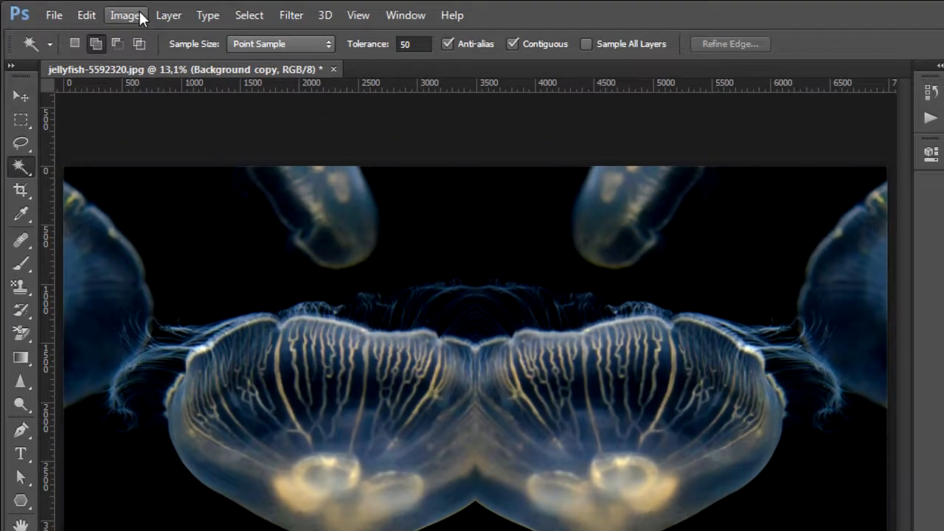
# Enlarge the canvas to 200 percent height, anchored at the top center so the new space is added below the image
pyautogui.click(102, 13)
pyautogui.moveTo(138, 12)
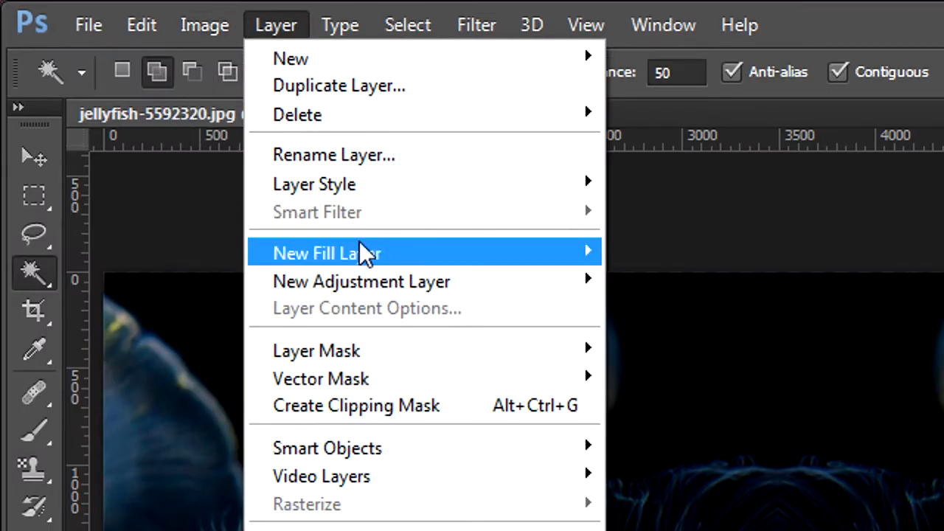
pyautogui.moveTo(229, 30)
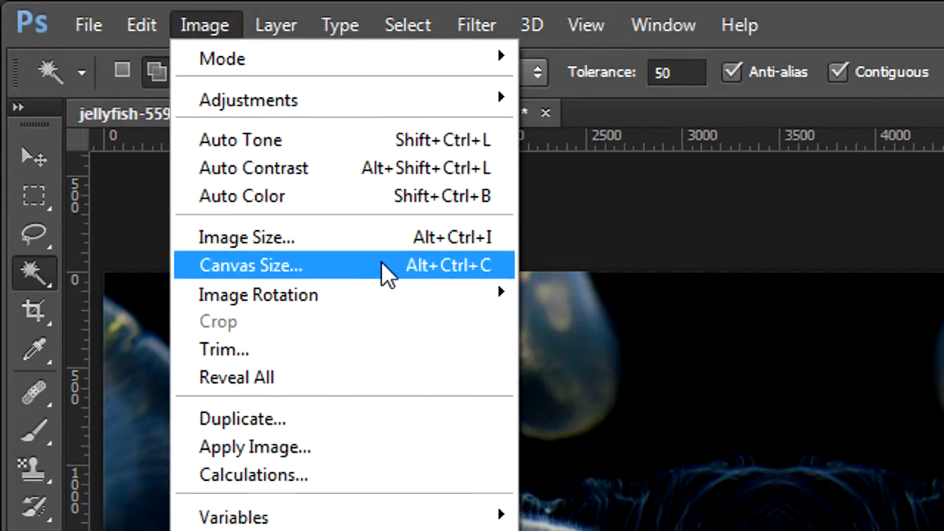
pyautogui.click(381, 261)
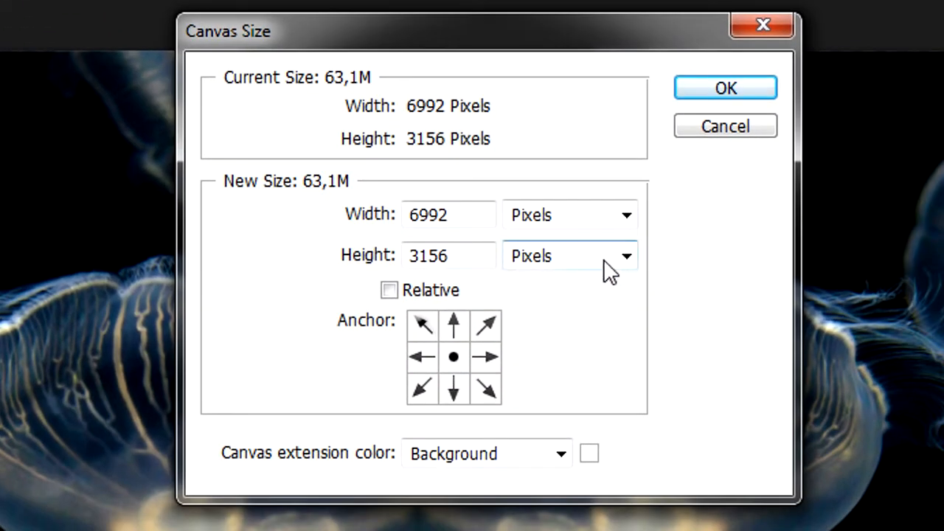
pyautogui.click(632, 259)
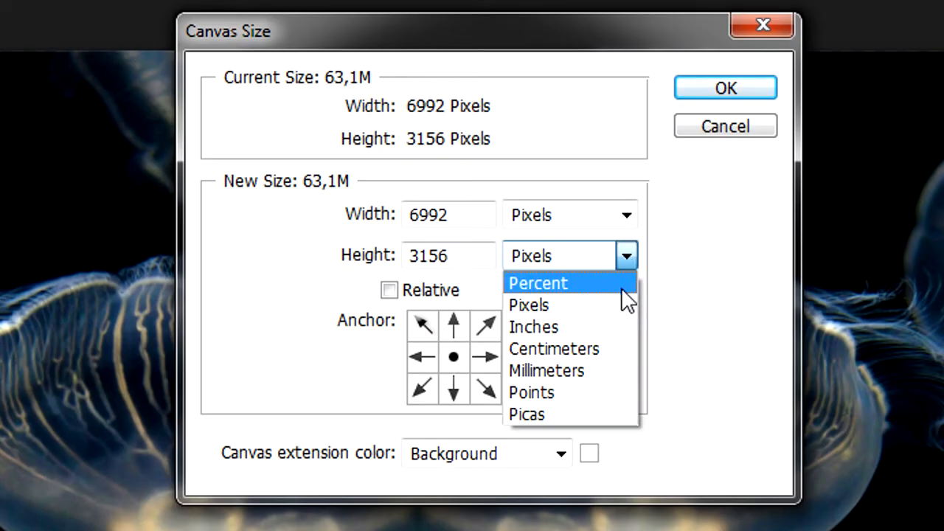
pyautogui.click(623, 288)
pyautogui.click(459, 260)
pyautogui.doubleClick(457, 260)
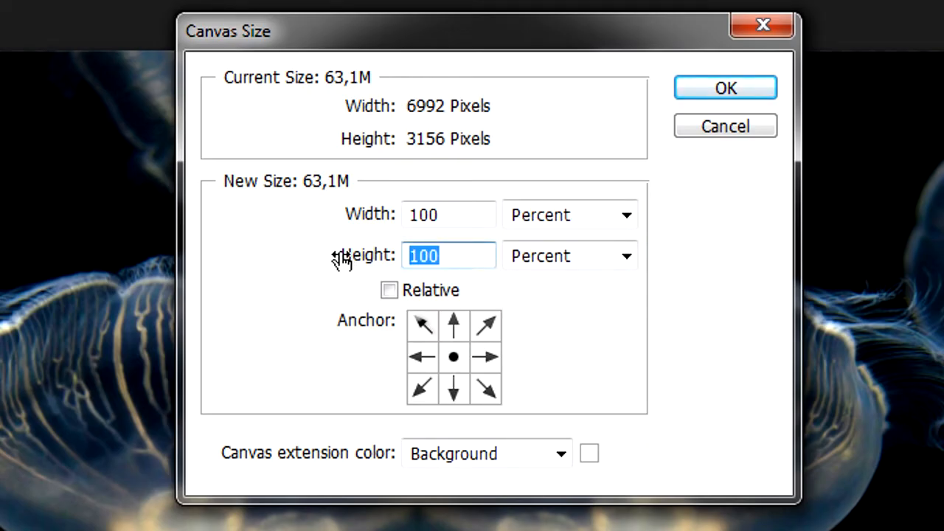
pyautogui.write('200')
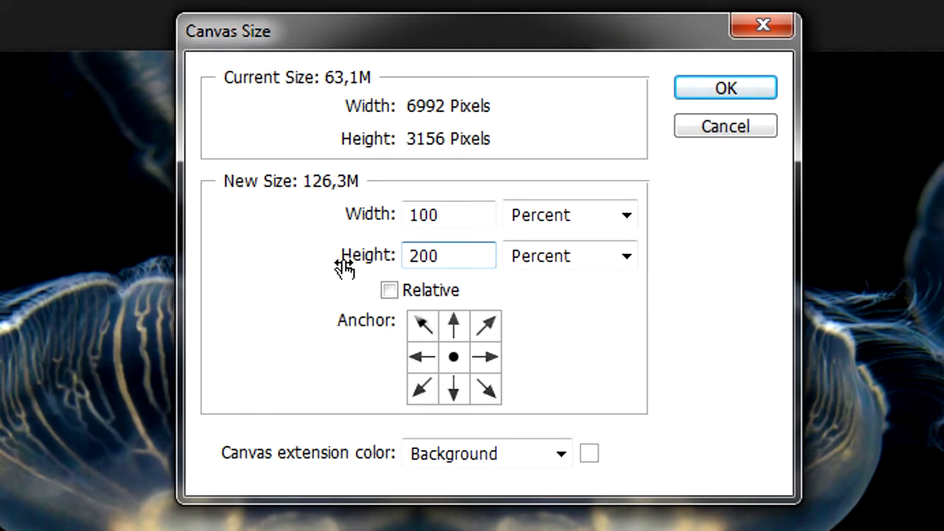
pyautogui.click(453, 325)
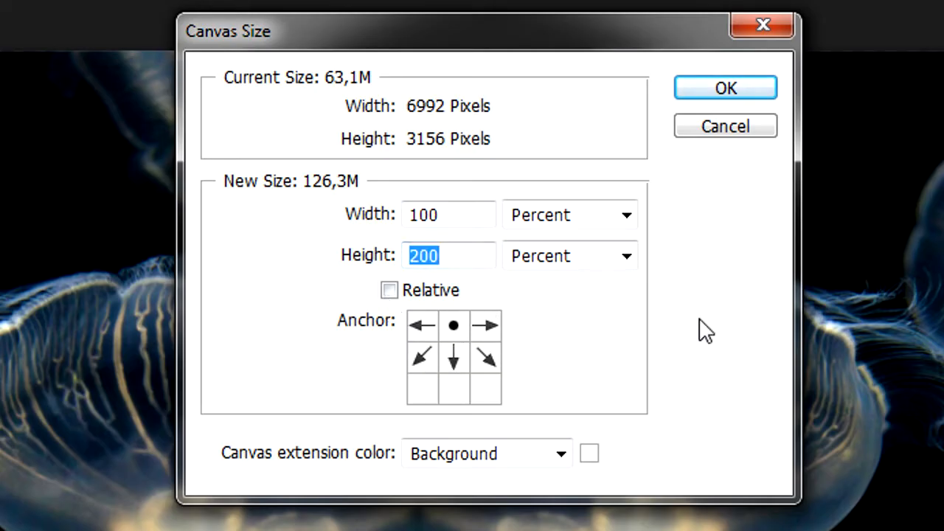
pyautogui.click(729, 100)
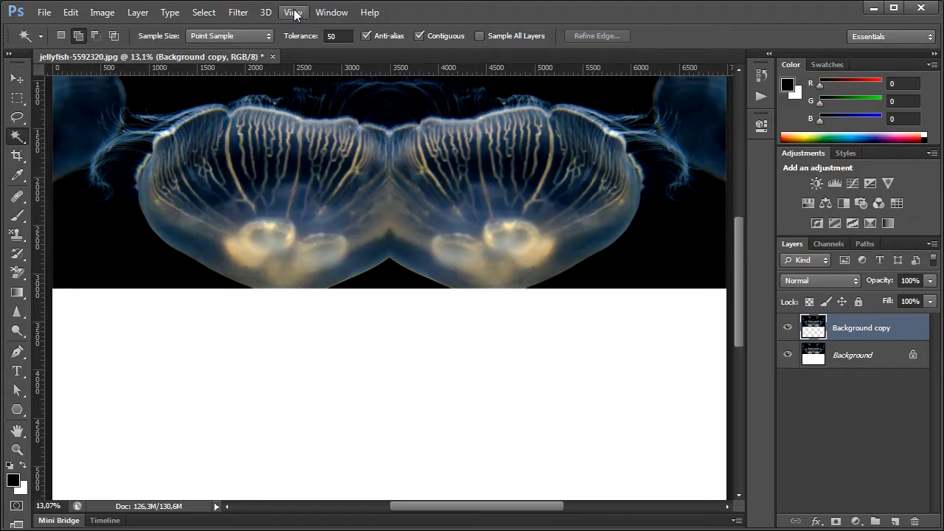
# Flip the Background copy layer vertically with the whole enlarged canvas in view
pyautogui.click(293, 12)
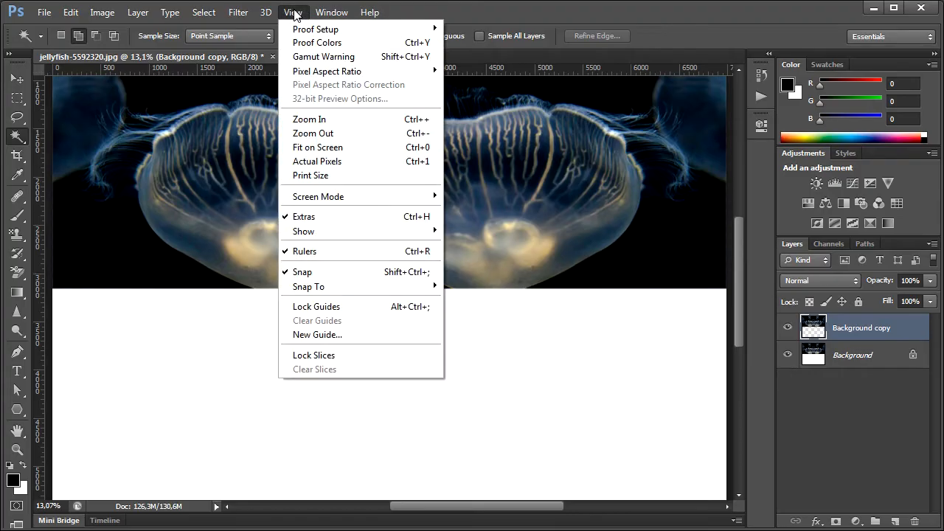
pyautogui.click(356, 147)
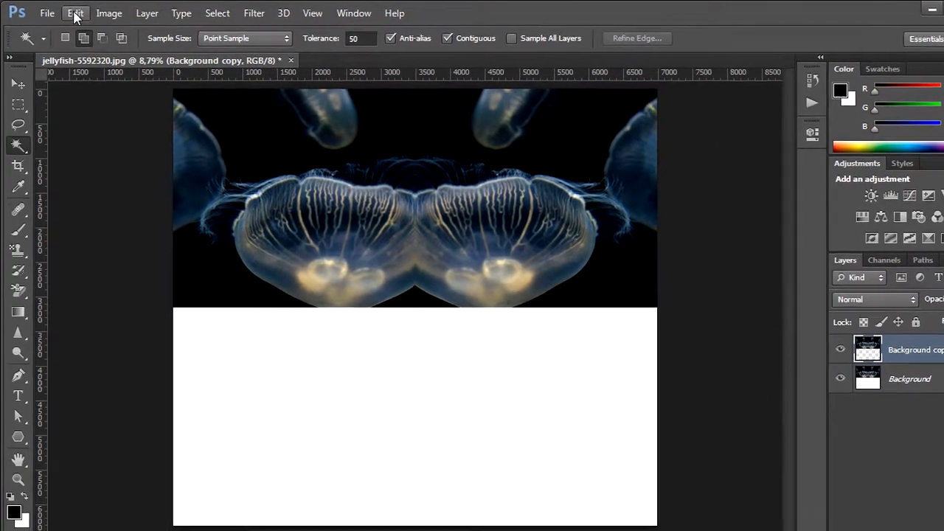
pyautogui.click(71, 13)
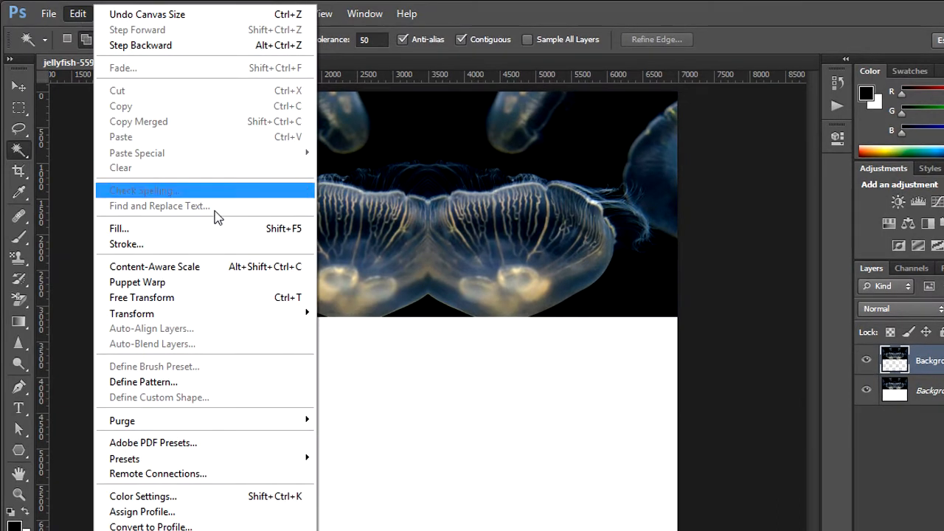
pyautogui.moveTo(242, 311)
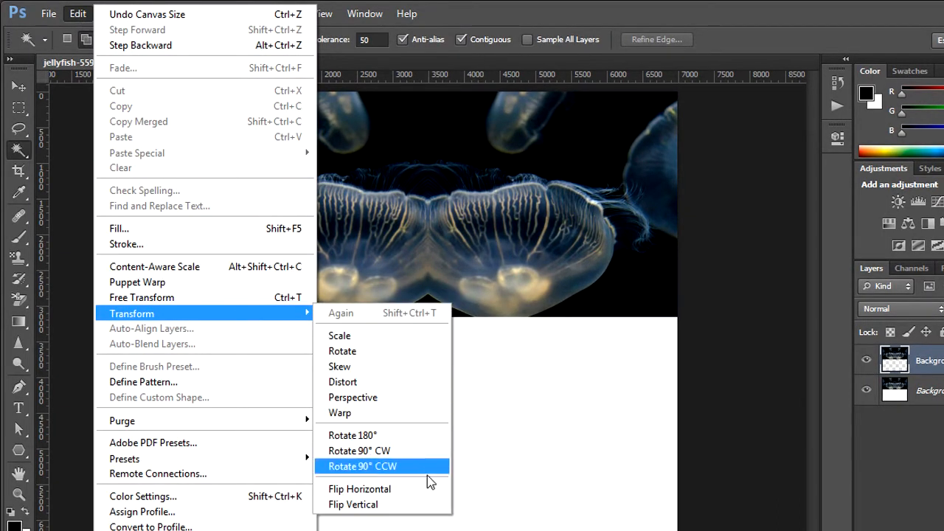
pyautogui.click(428, 507)
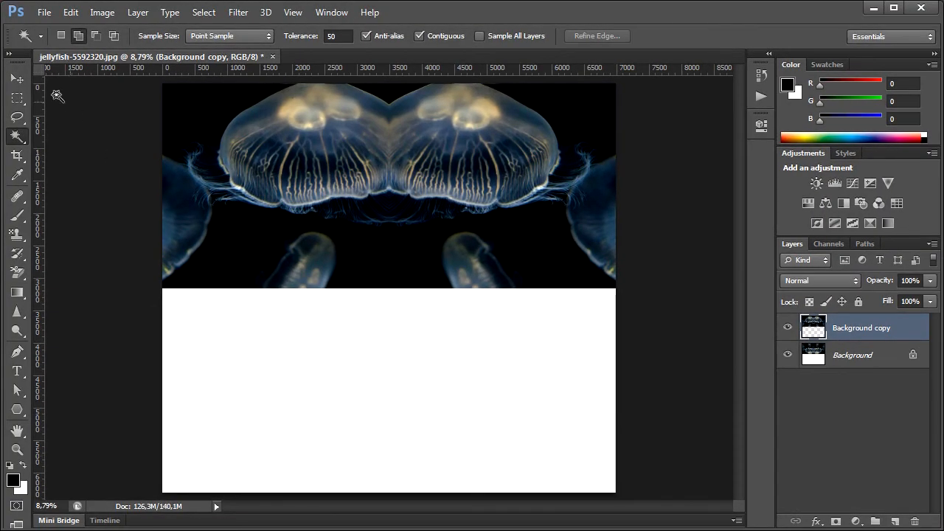
# Move the flipped copy onto the blank lower half, flush against the original, and merge all visible content into a new layer, keeping the existing layers
pyautogui.click(24, 83)
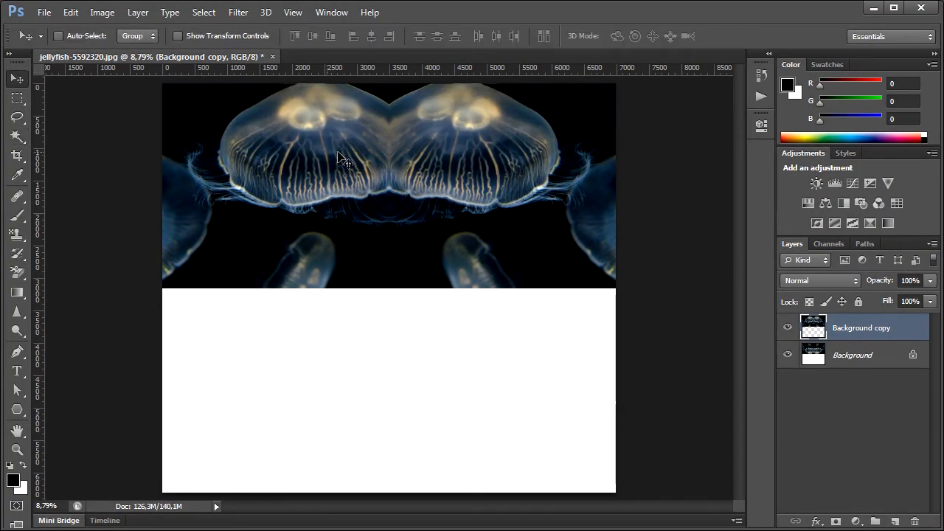
pyautogui.moveTo(485, 168); pyautogui.dragTo(480, 350)
pyautogui.hotkey('shift', 'Up')
pyautogui.hotkey('shift', 'Up')
pyautogui.hotkey('shift', 'Up')
pyautogui.hotkey('shift', 'Up')
pyautogui.hotkey('shift', 'Up')
pyautogui.hotkey('shift', 'Up')
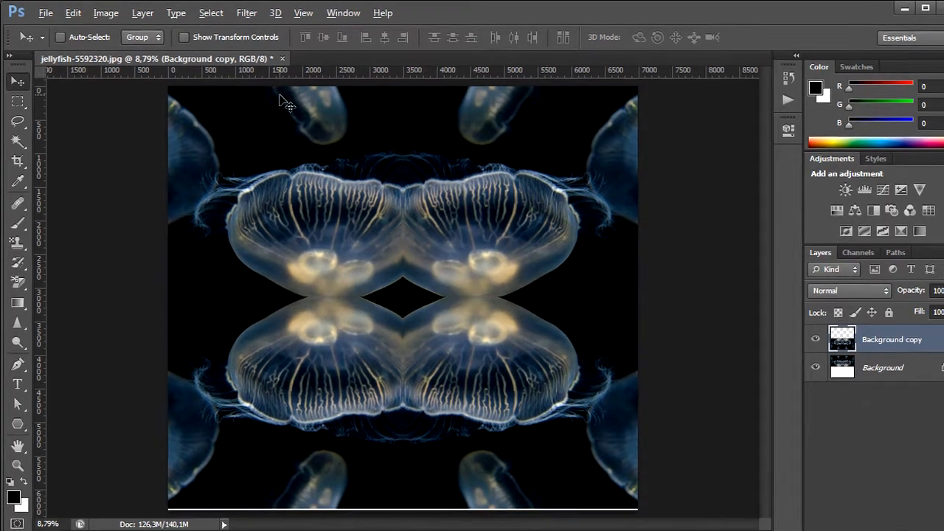
pyautogui.click(143, 12)
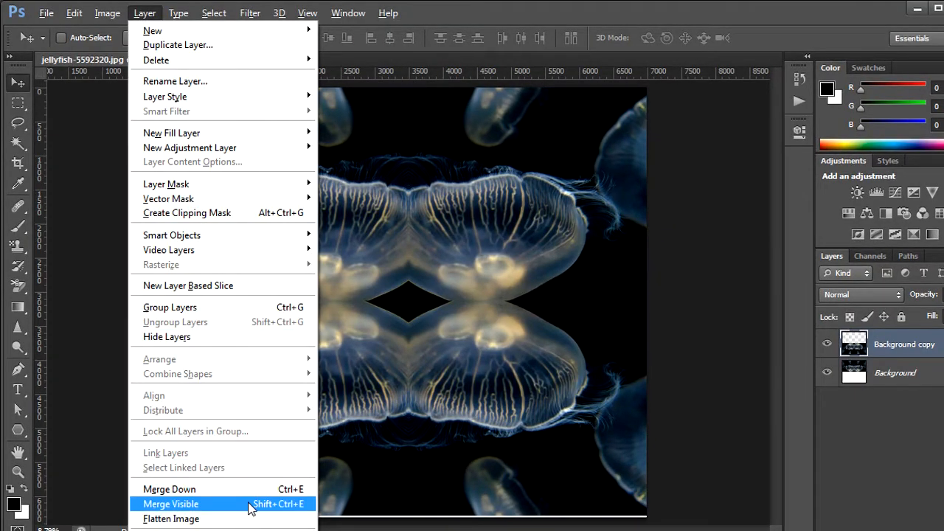
pyautogui.keyDown('alt'); pyautogui.click(221, 504); pyautogui.keyUp('alt')
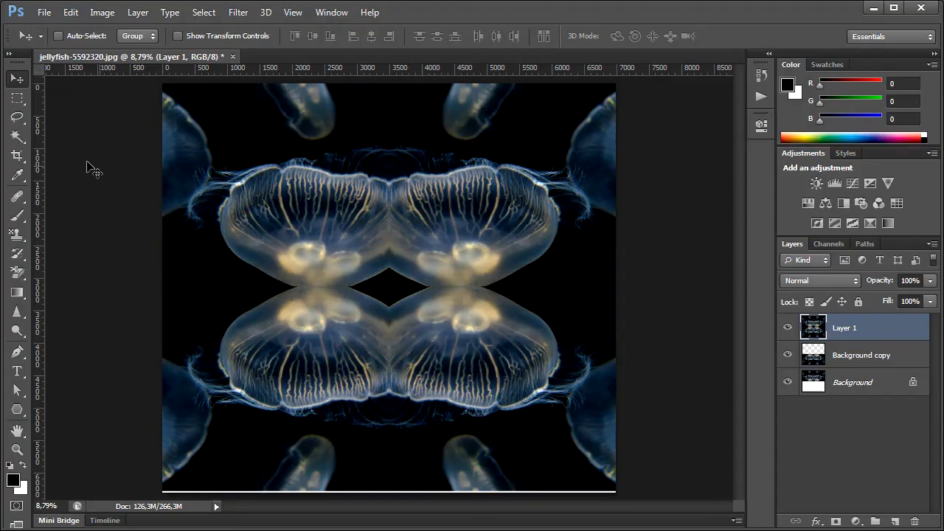
# Select the leftover white strip along the bottom edge of Layer 1 with the Magic Wand tool
pyautogui.click(18, 138)
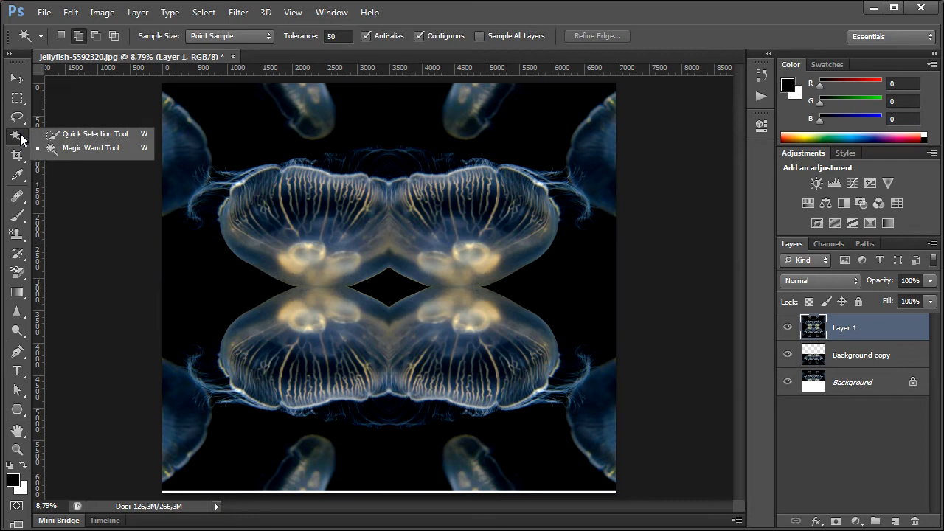
pyautogui.click(96, 148)
pyautogui.hotkey('ctrl', '+')
pyautogui.hotkey('ctrl', '+')
pyautogui.hotkey('ctrl', '+')
pyautogui.hotkey('ctrl', '+')
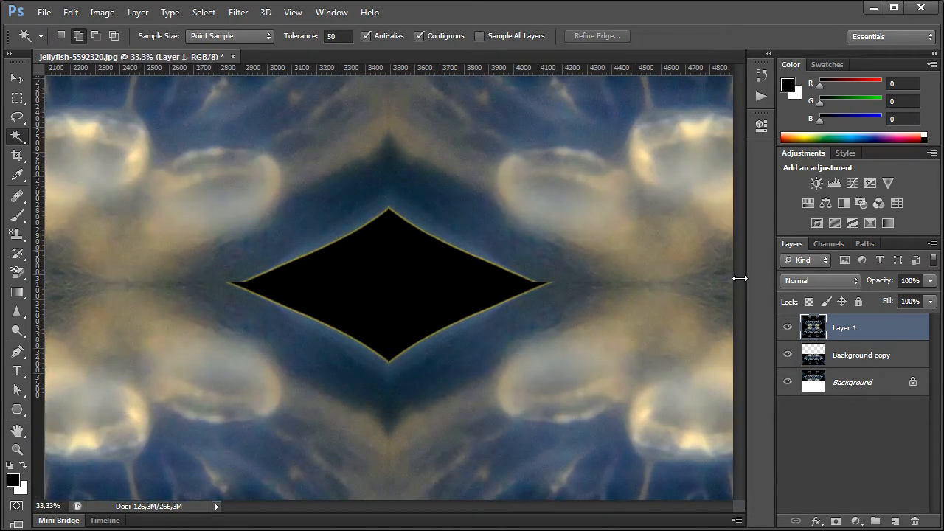
pyautogui.moveTo(739, 280); pyautogui.dragTo(737, 339)
pyautogui.moveTo(498, 509); pyautogui.dragTo(443, 506)
pyautogui.moveTo(741, 363); pyautogui.dragTo(736, 440)
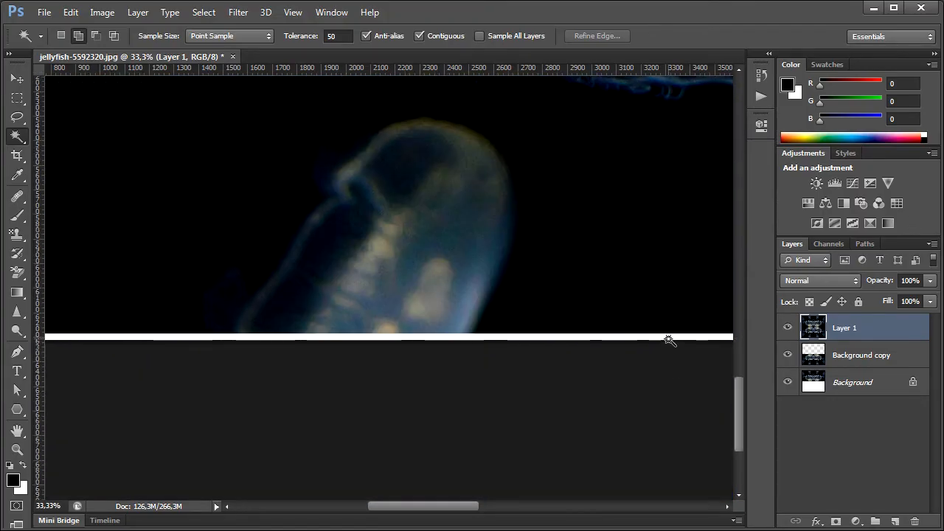
pyautogui.click(670, 338)
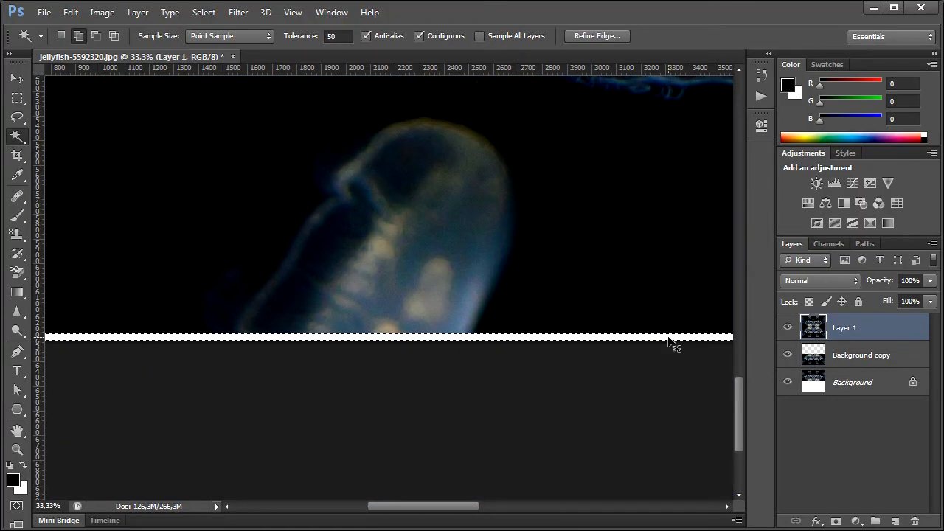
pyautogui.hotkey('ctrl', '0')
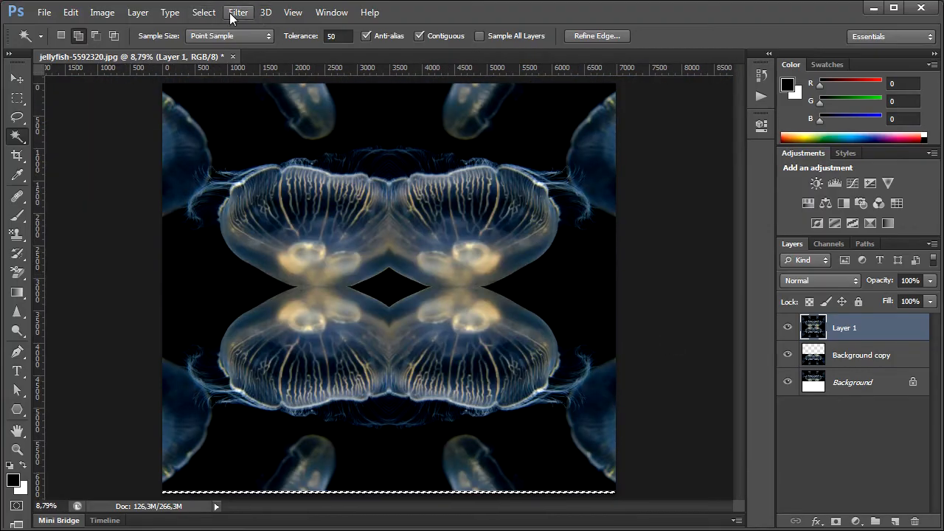
# Invert the selection of the white strip, crop the image to the jellyfish area, and clear the selection
pyautogui.click(201, 14)
pyautogui.click(248, 70)
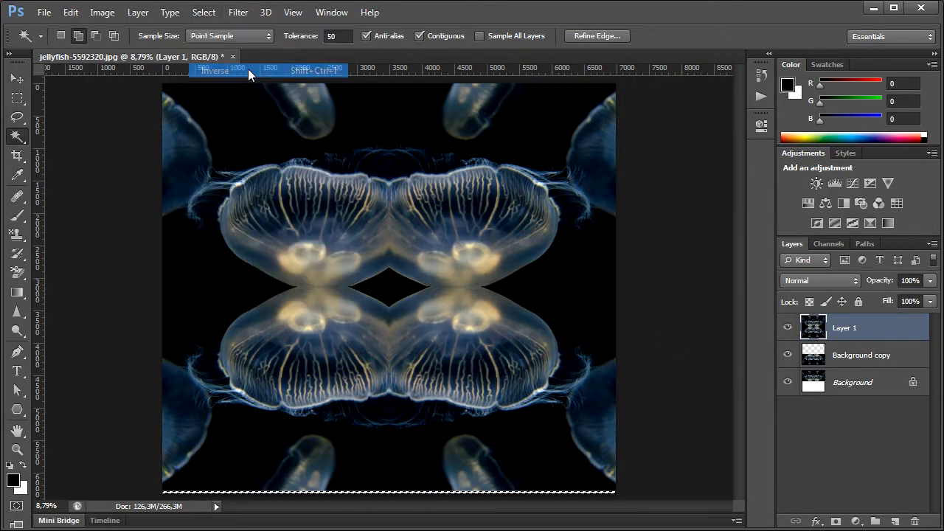
pyautogui.click(96, 14)
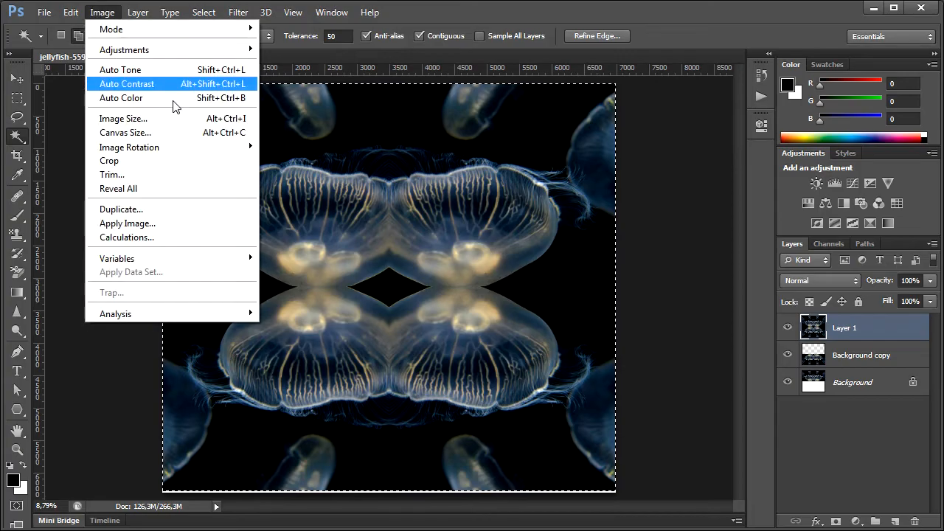
pyautogui.click(179, 159)
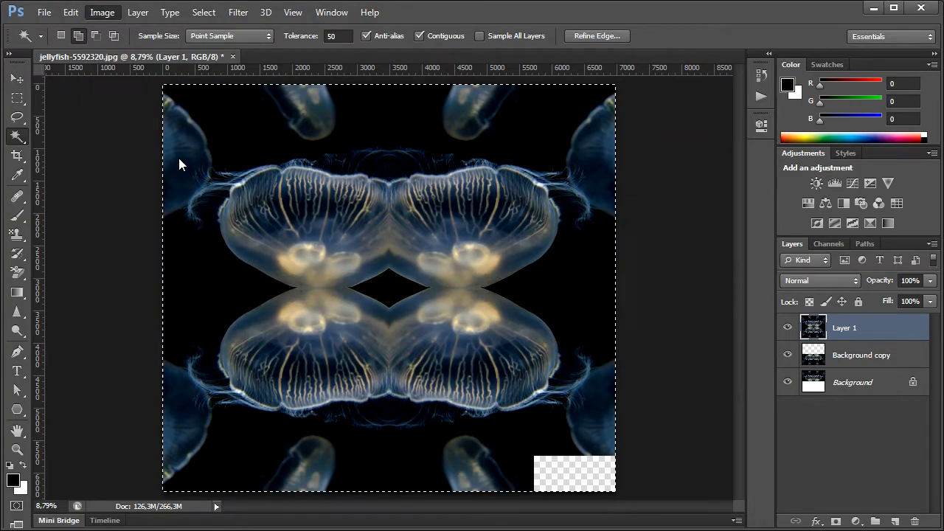
pyautogui.click(207, 14)
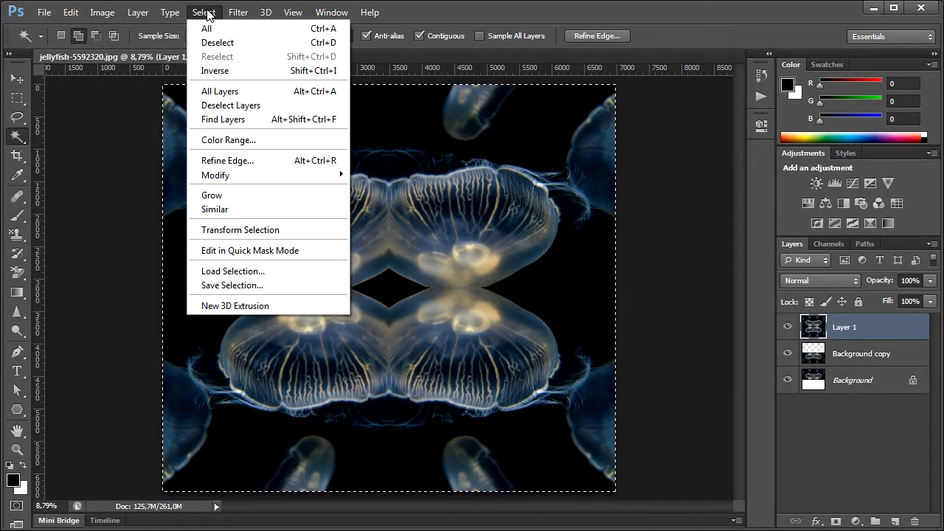
pyautogui.click(262, 42)
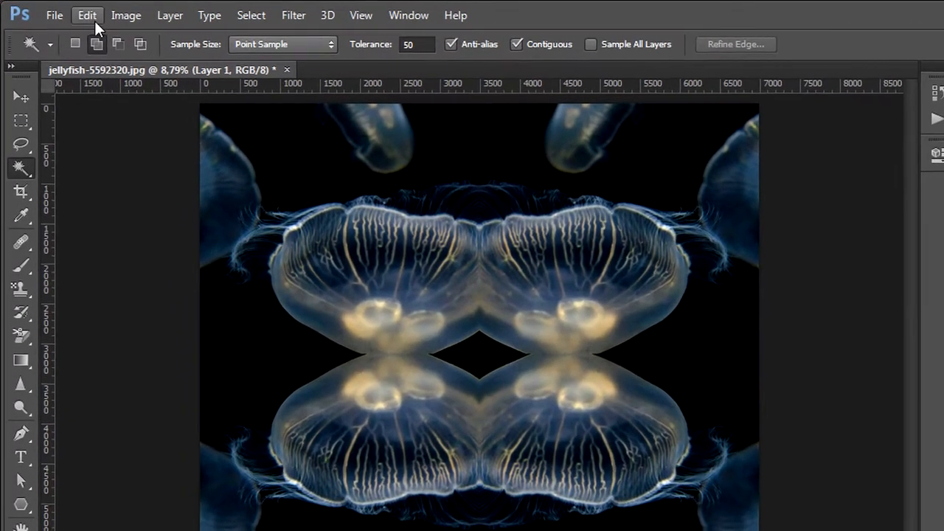
# Rotate Layer 1 by 90 degrees clockwise over the layers beneath it
pyautogui.click(71, 13)
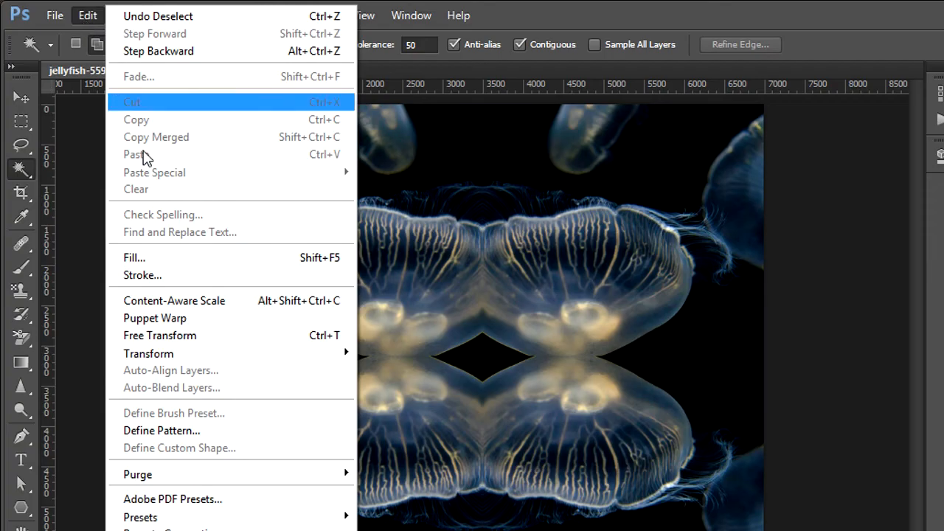
pyautogui.moveTo(189, 355)
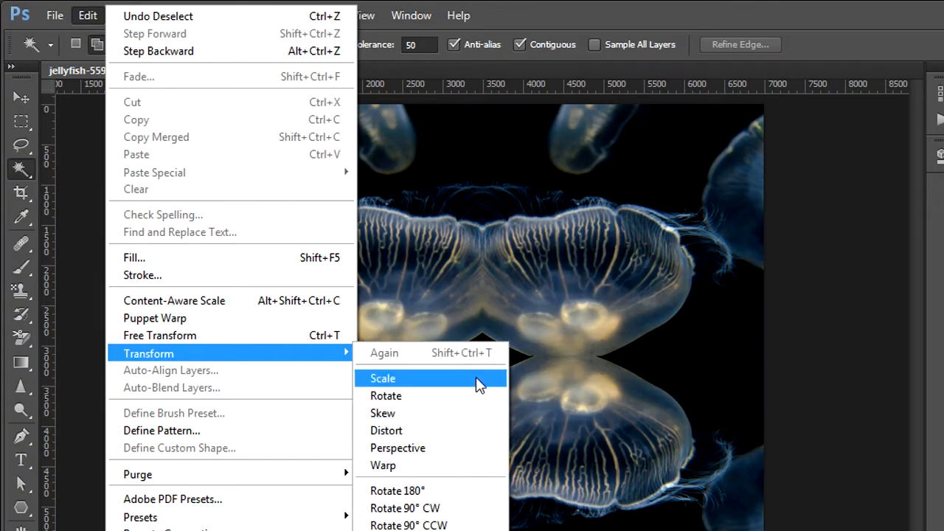
pyautogui.click(495, 509)
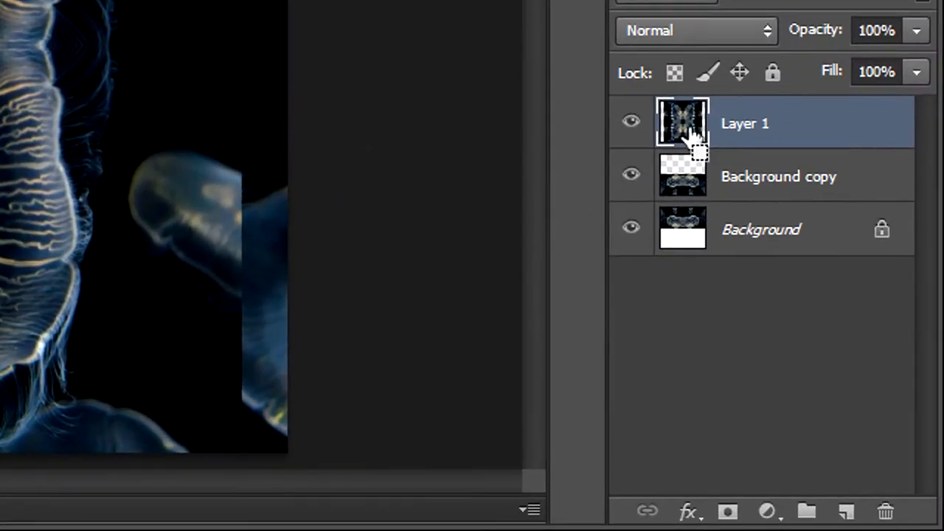
# Load the outline of the rotated Layer 1 as a selection, crop the canvas to it, and deselect
pyautogui.keyDown('ctrl'); pyautogui.click(686, 133); pyautogui.keyUp('ctrl')
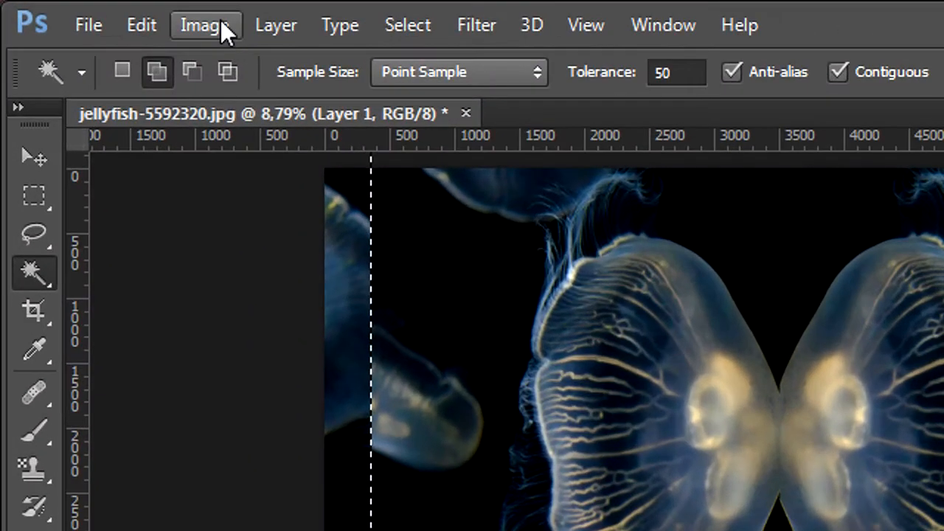
pyautogui.click(221, 22)
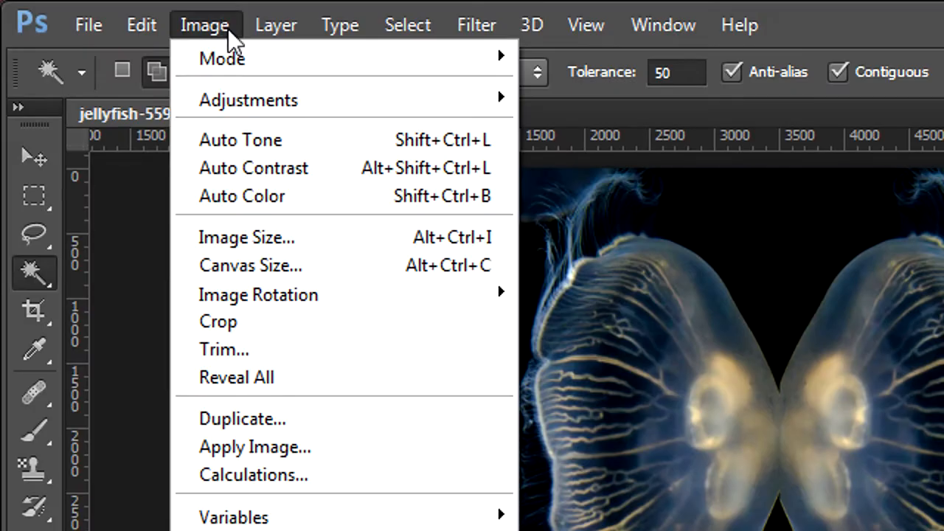
pyautogui.click(389, 328)
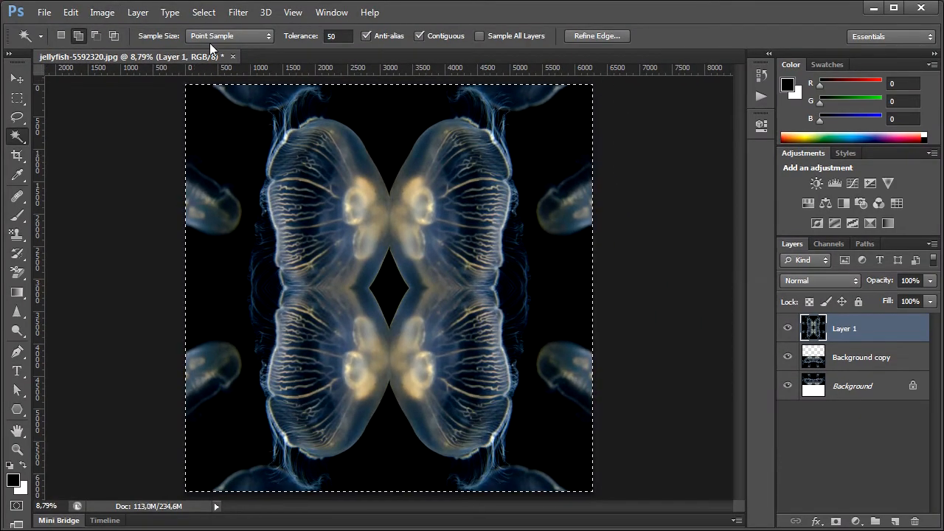
pyautogui.click(208, 13)
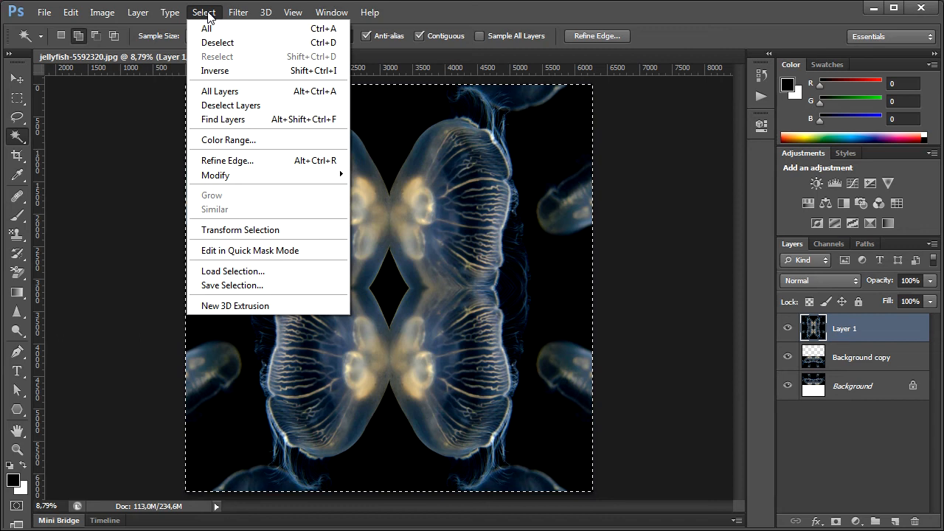
pyautogui.click(246, 40)
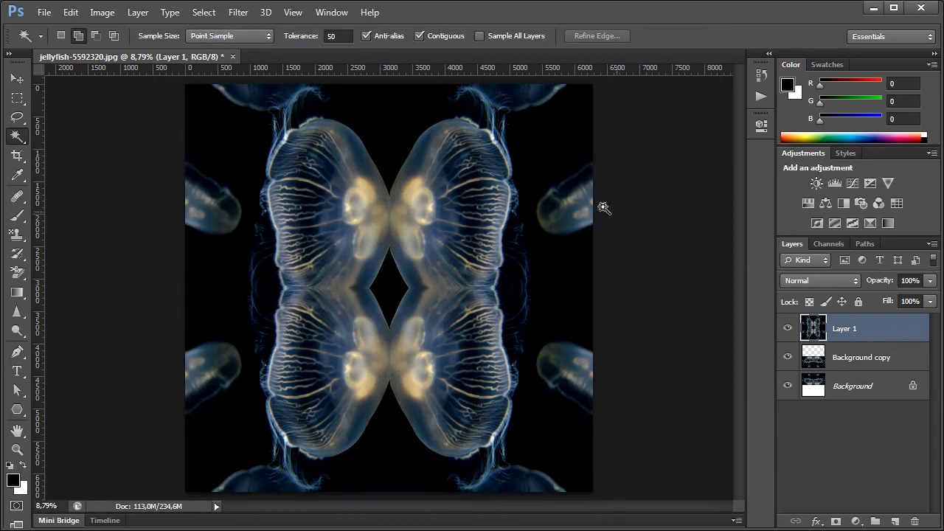
# Try the Dissolve, Darken, Multiply and Color Burn blend modes on Layer 1
pyautogui.click(810, 288)
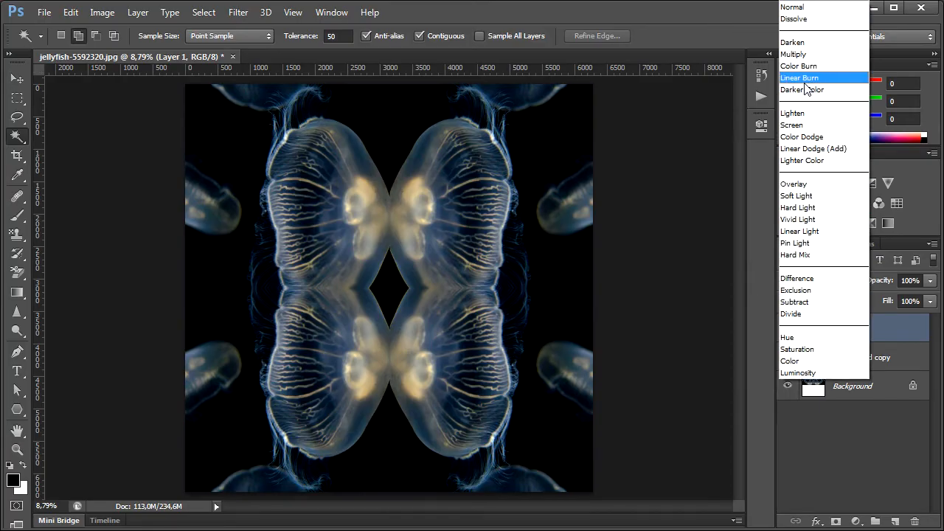
pyautogui.click(804, 19)
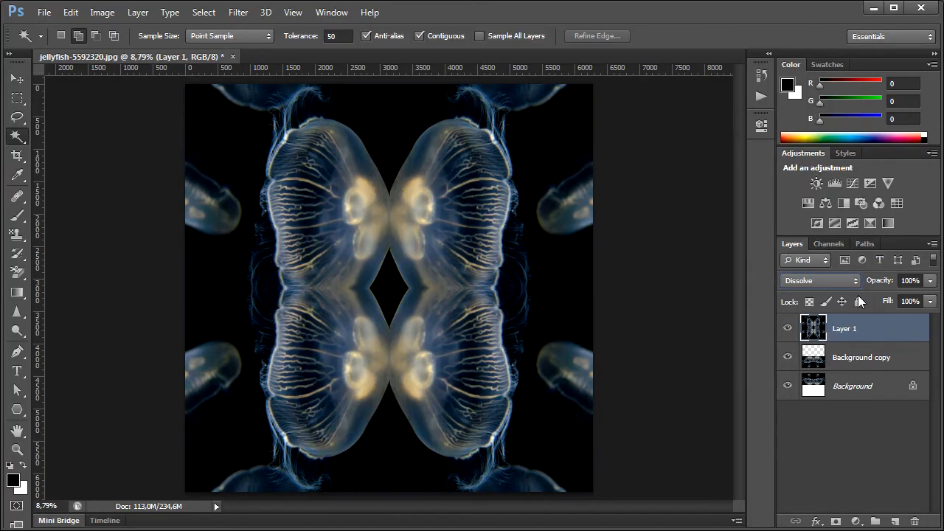
pyautogui.click(822, 283)
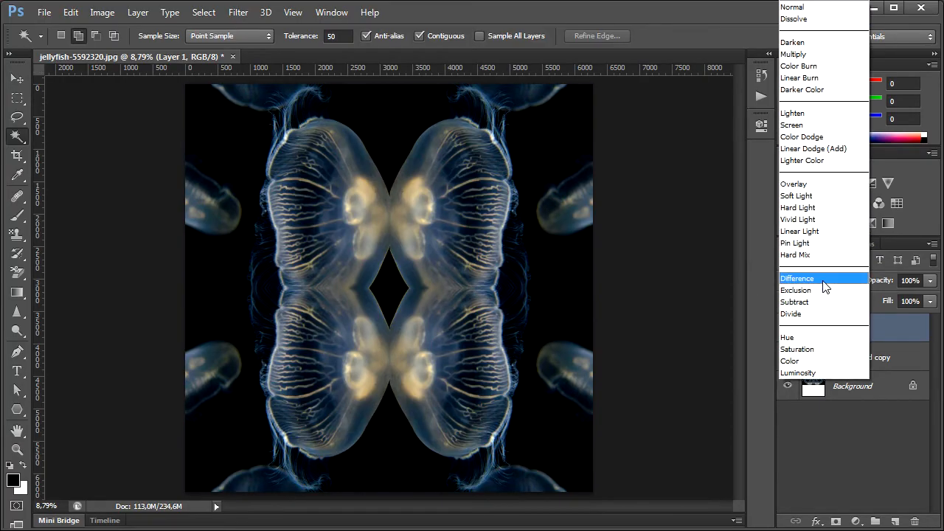
pyautogui.click(813, 44)
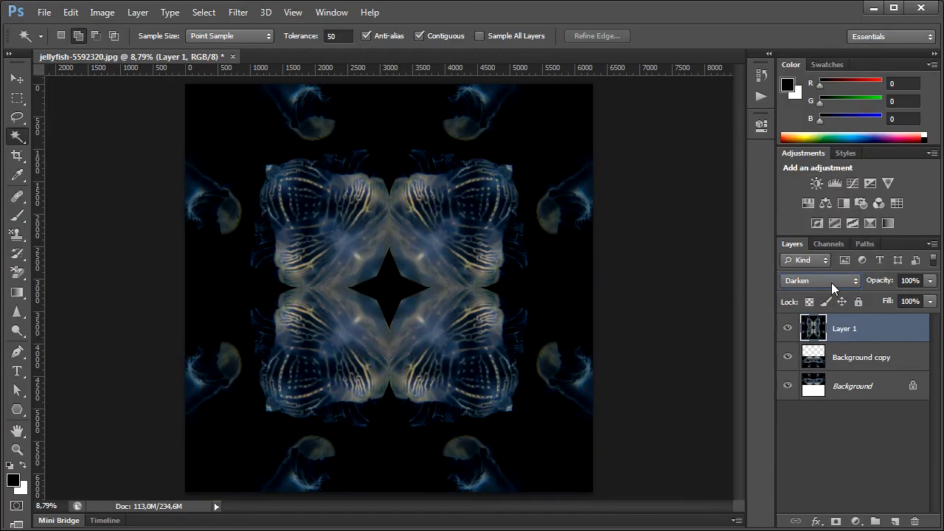
pyautogui.click(831, 282)
pyautogui.click(824, 56)
pyautogui.click(819, 283)
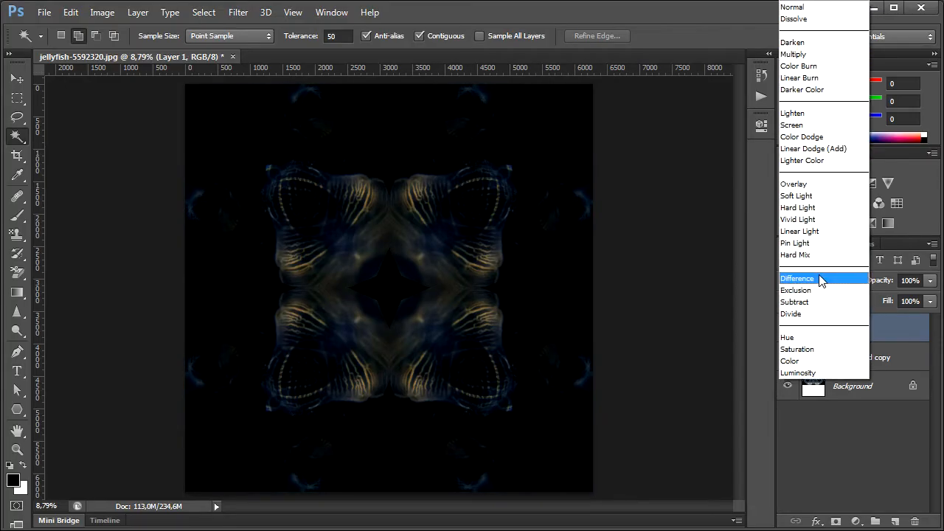
pyautogui.click(830, 65)
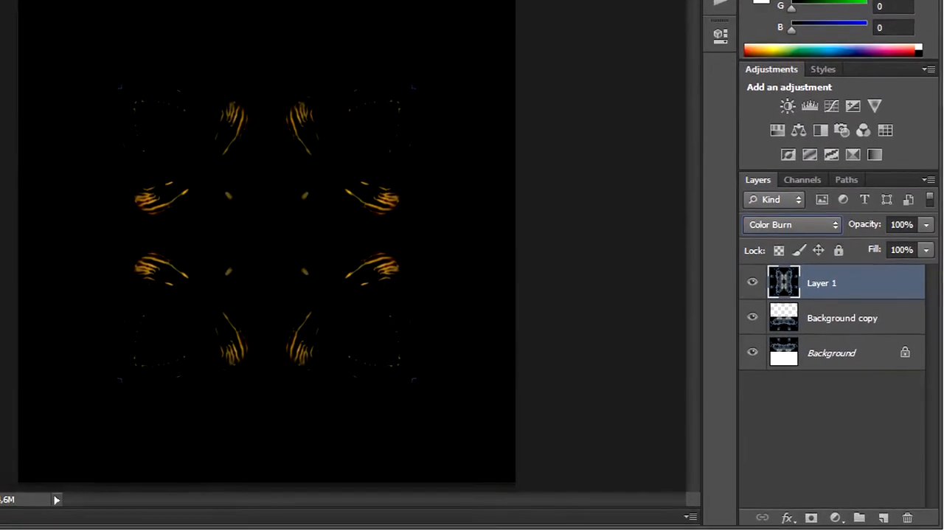
# Preview Layer 1's blend modes one after another from Linear Burn through Hard Light, and go back to Lighter Color
pyautogui.press('Down')
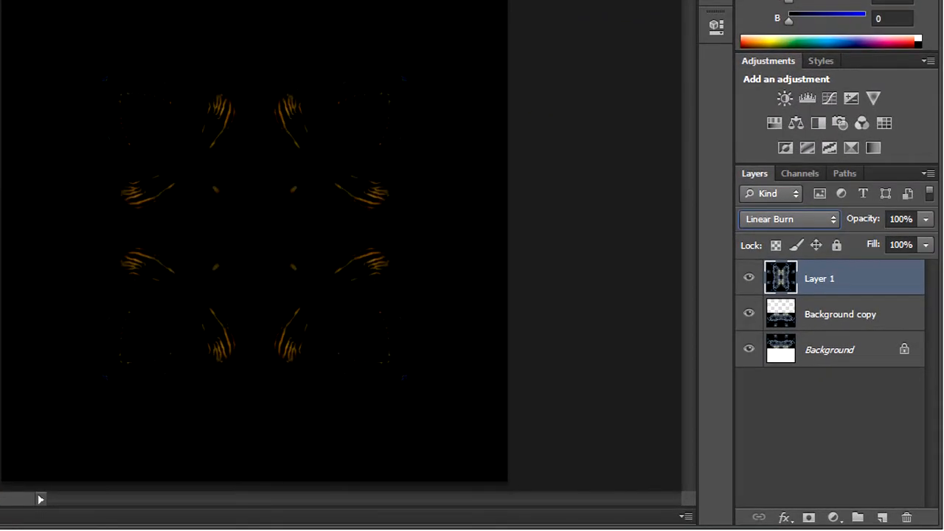
pyautogui.press('Down')
pyautogui.press('Down')
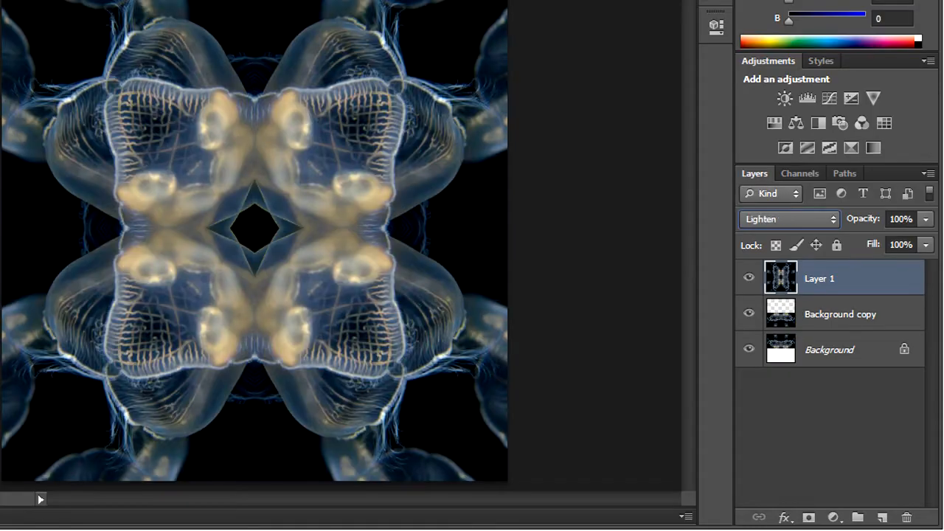
pyautogui.press('Down')
pyautogui.press('Up')
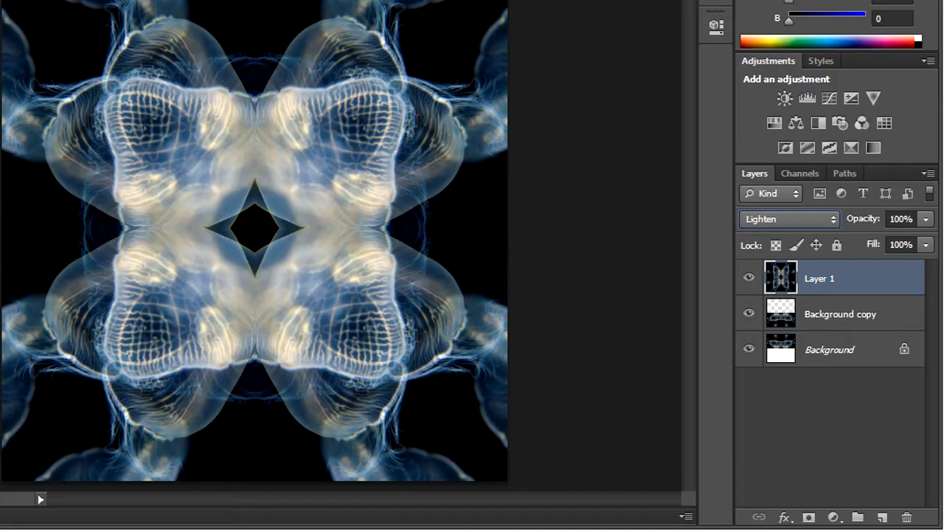
pyautogui.press('Down')
pyautogui.press('Down')
pyautogui.press('Down')
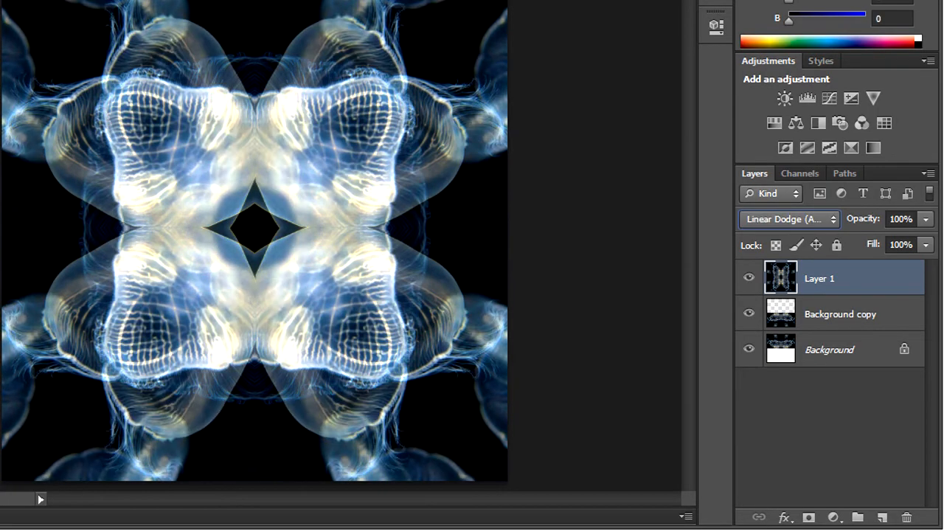
pyautogui.press('Down')
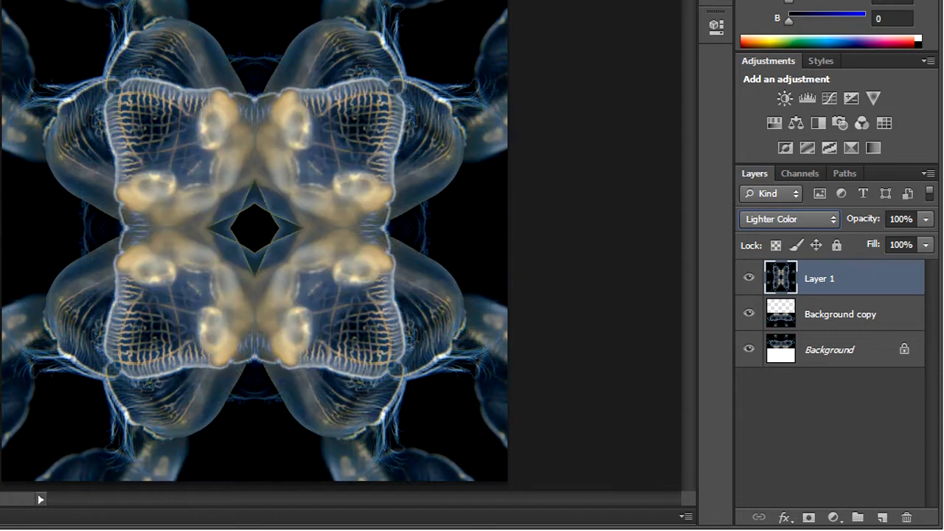
pyautogui.press('Down')
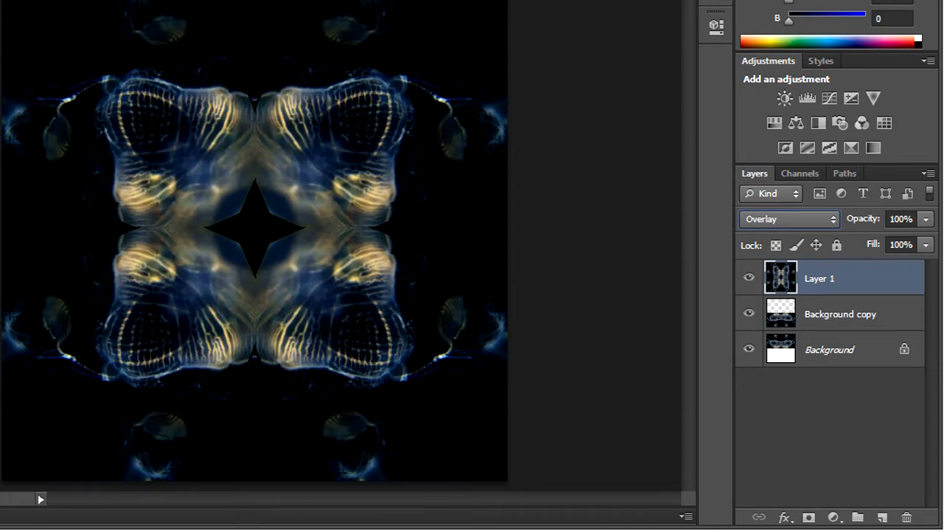
pyautogui.press('Down')
pyautogui.press('Down')
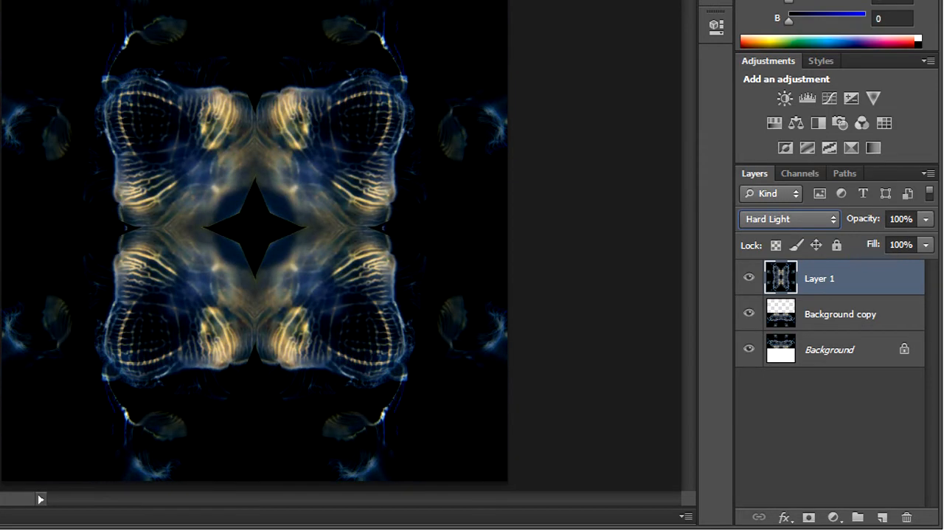
pyautogui.press('Up')
pyautogui.press('Up')
pyautogui.press('Up')
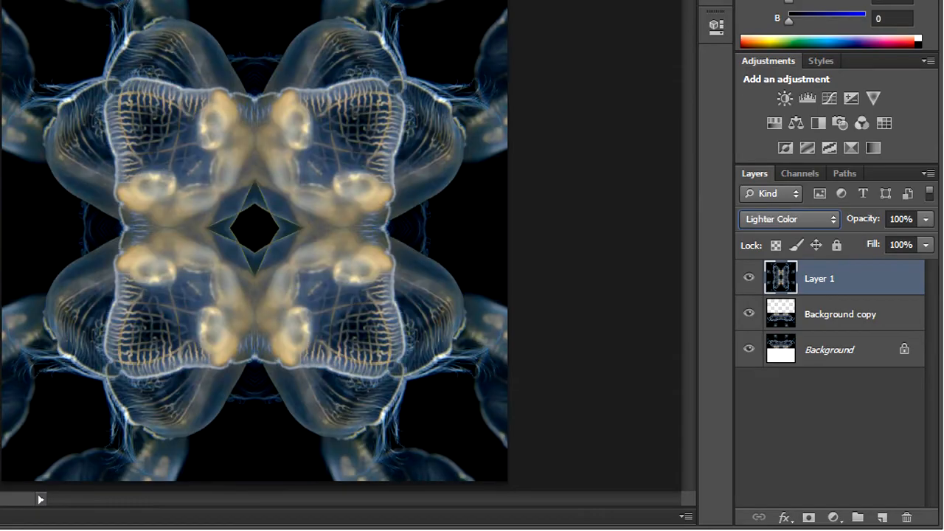
# Compare the Lighten blend mode on Layer 1 and set the layer's blend mode to Screen
pyautogui.click(774, 222)
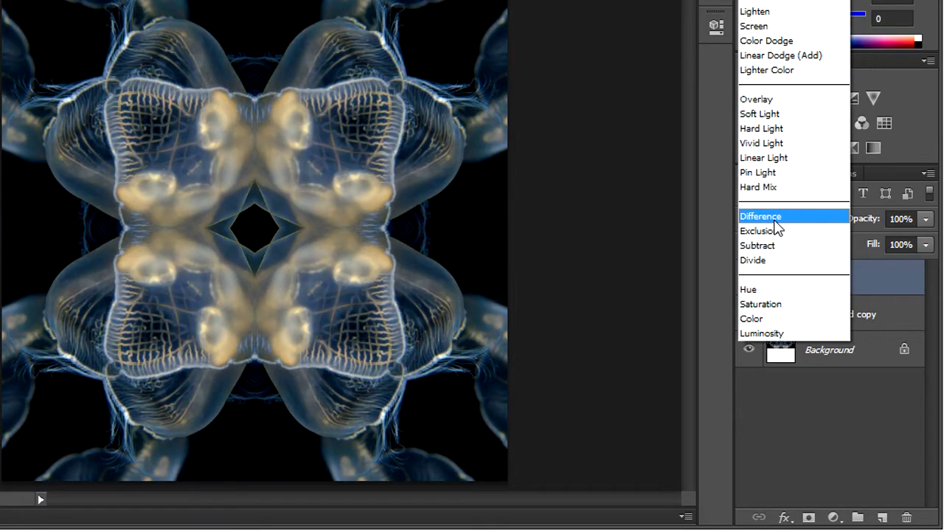
pyautogui.click(777, 13)
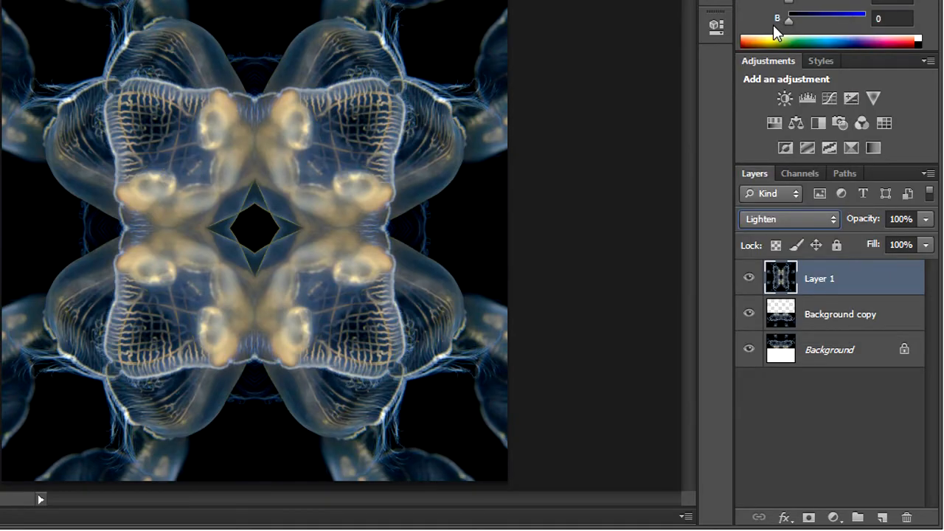
pyautogui.click(806, 219)
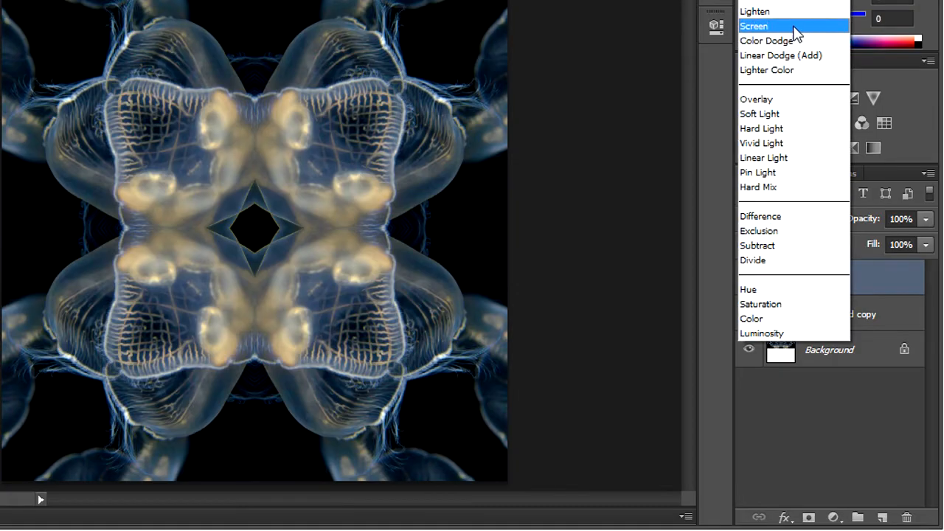
pyautogui.click(794, 31)
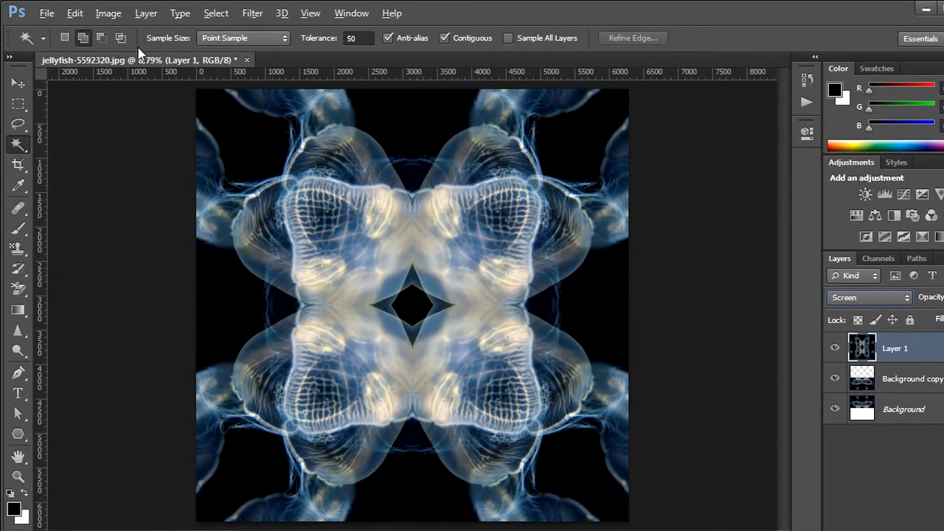
# Merge all visible content into a new layer above Layer 1, keeping the existing layers
pyautogui.click(146, 13)
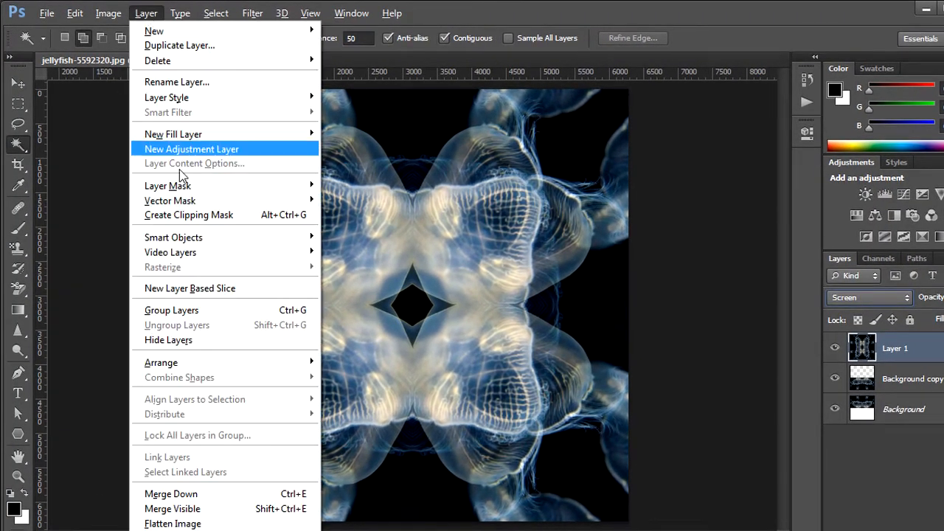
pyautogui.click(227, 509)
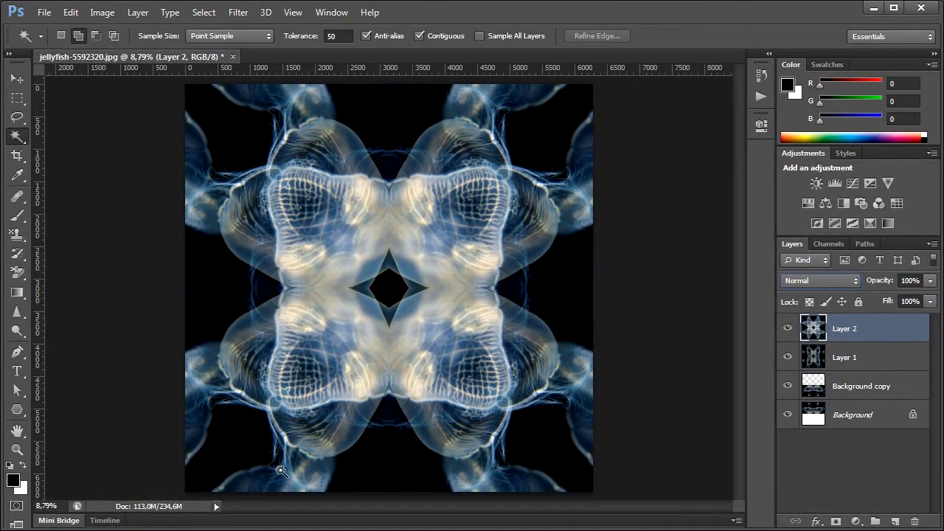
# Rotate Layer 2 by 45 degrees about its centre and apply the transformation
pyautogui.click(70, 13)
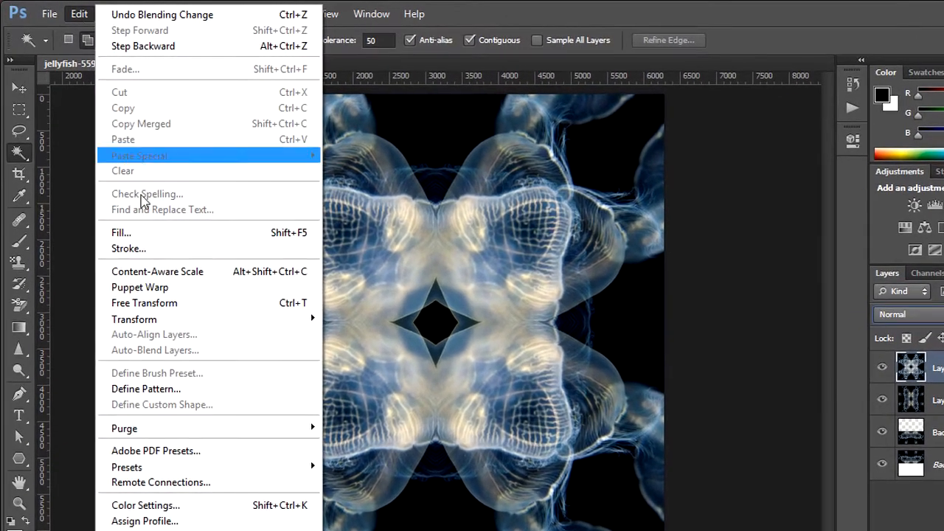
pyautogui.moveTo(207, 319)
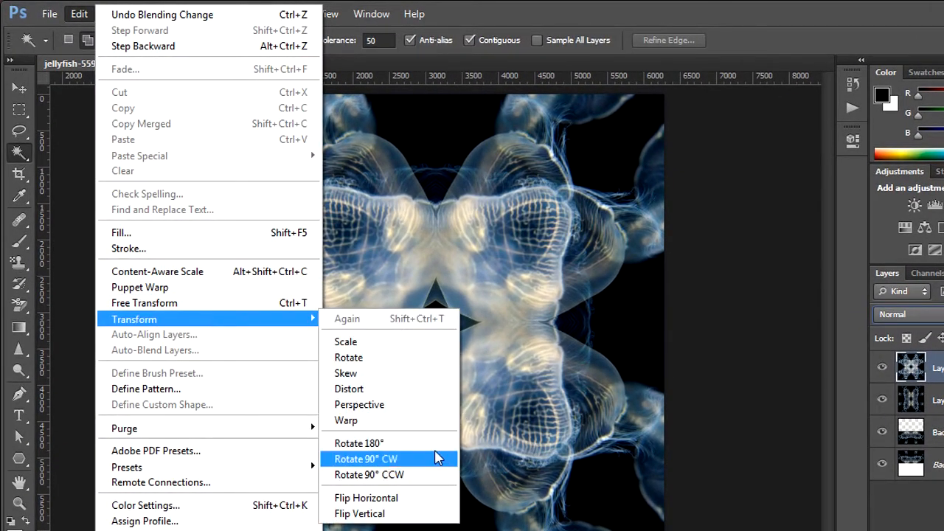
pyautogui.click(438, 367)
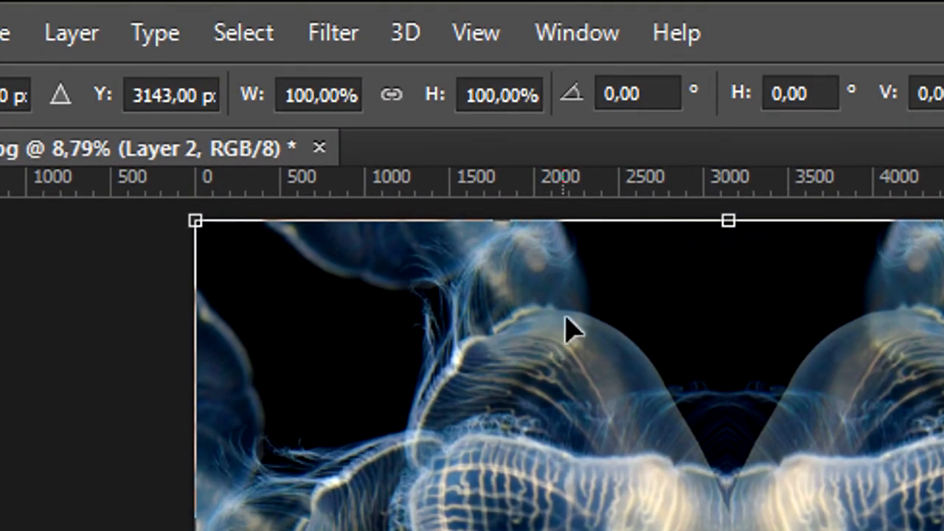
pyautogui.click(669, 93)
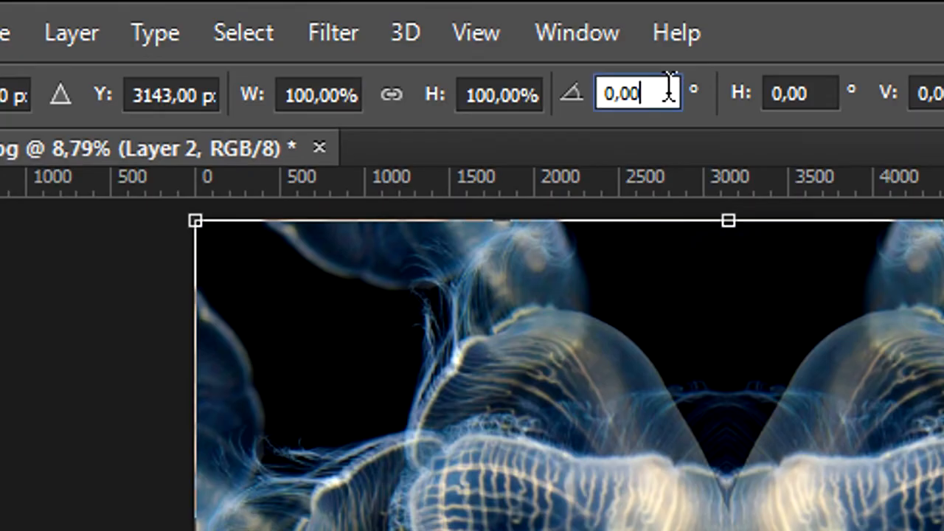
pyautogui.write('45')
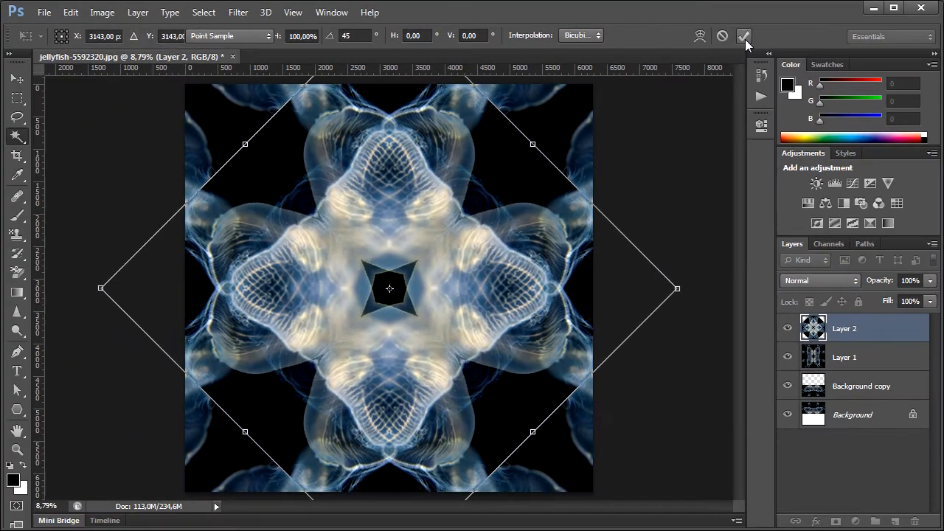
pyautogui.click(745, 39)
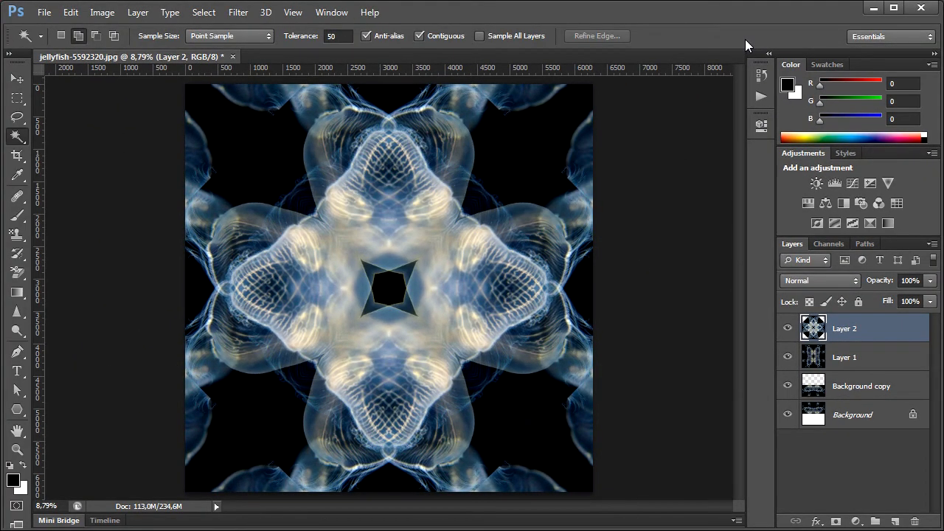
# Try the Darker Color, Lighten and Screen blend modes on Layer 2
pyautogui.click(812, 282)
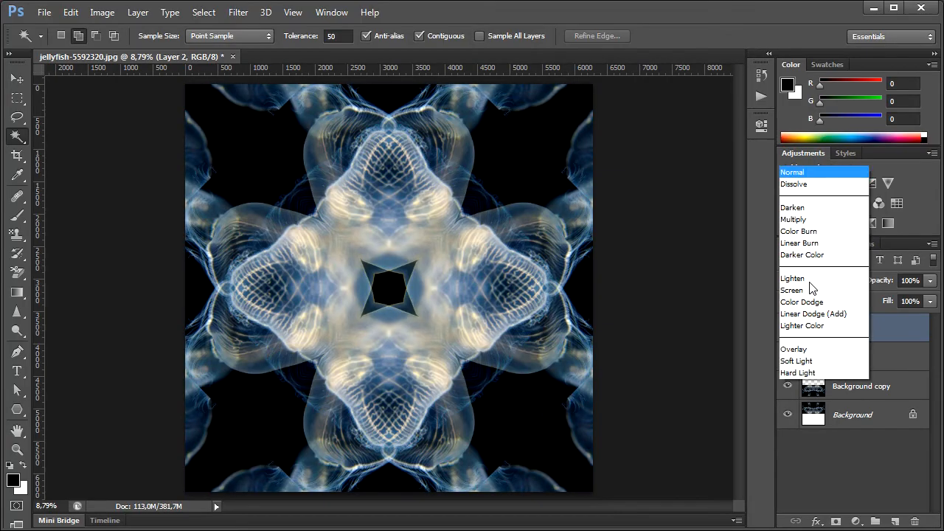
pyautogui.click(810, 90)
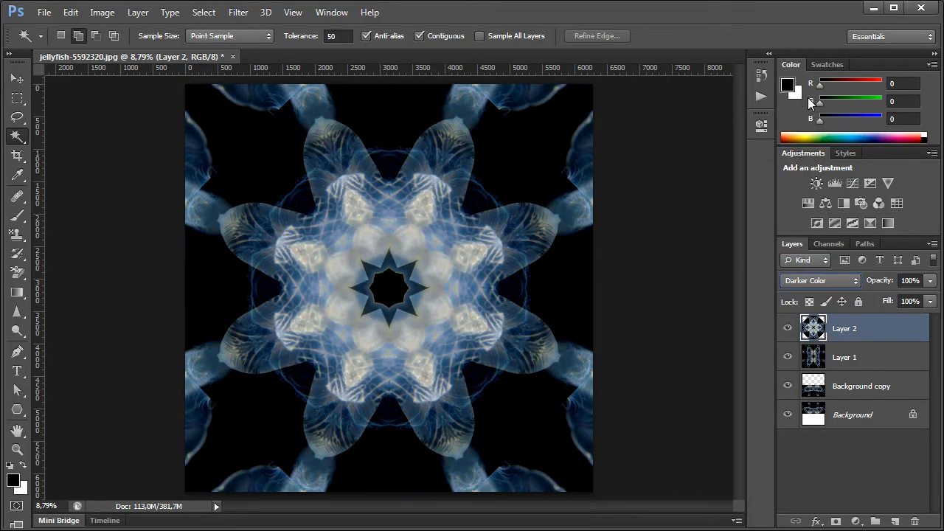
pyautogui.click(817, 284)
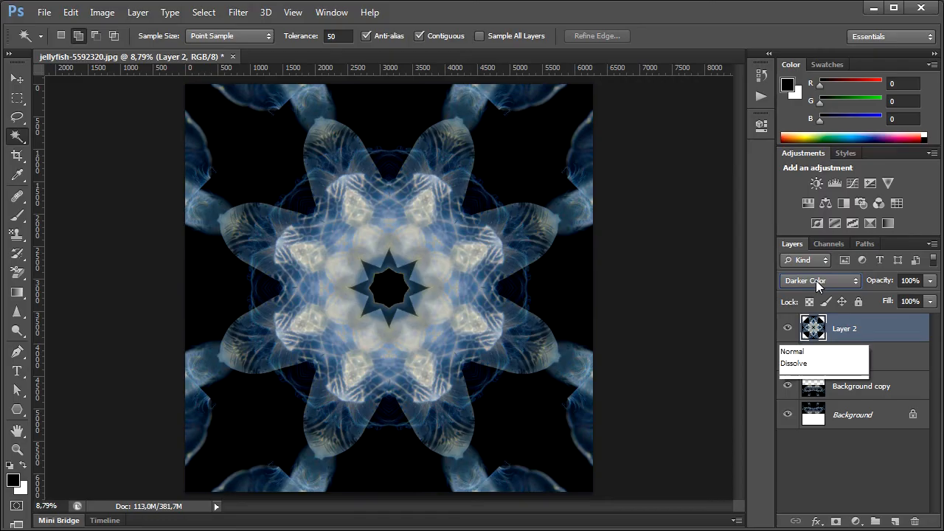
pyautogui.click(826, 109)
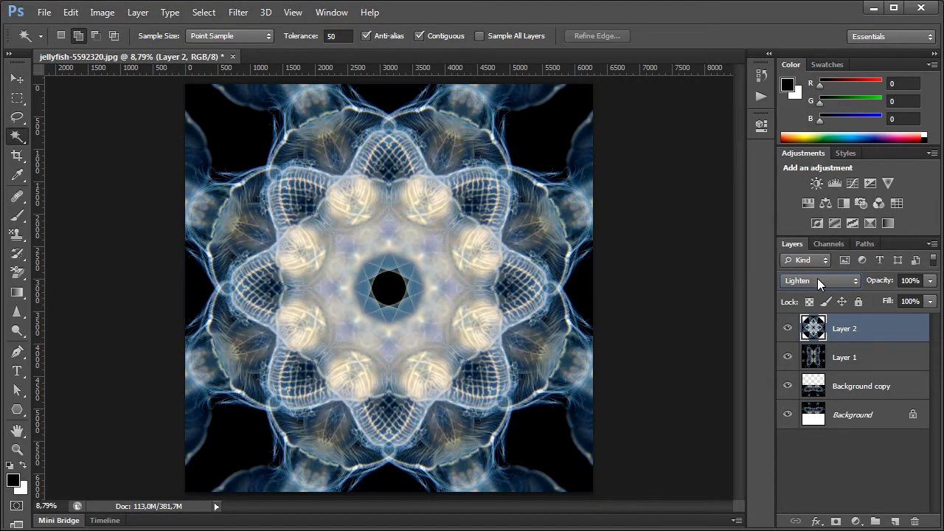
pyautogui.click(817, 281)
pyautogui.click(835, 129)
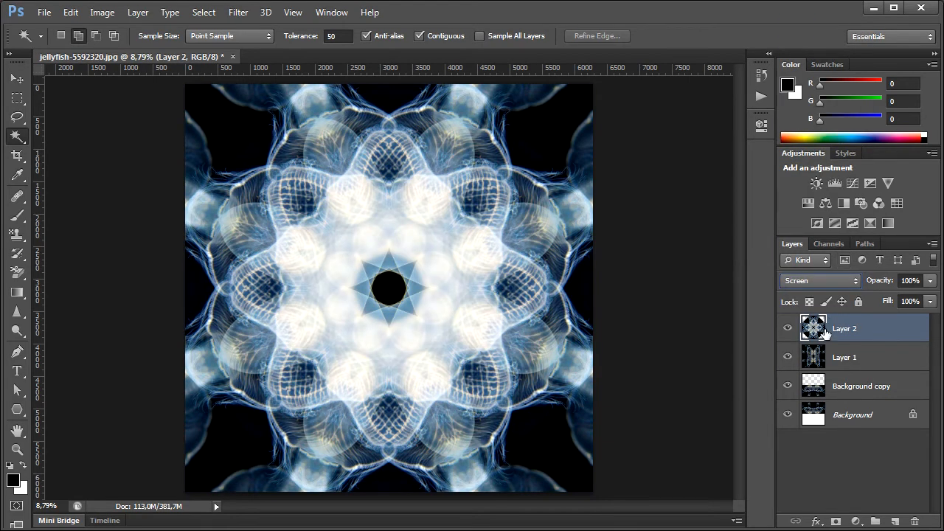
pyautogui.click(837, 362)
pyautogui.click(844, 334)
# Compare Color Dodge, Linear Dodge (Add) and Lighter Color on Layer 2, and set the layer's blend mode to Lighten
pyautogui.click(839, 284)
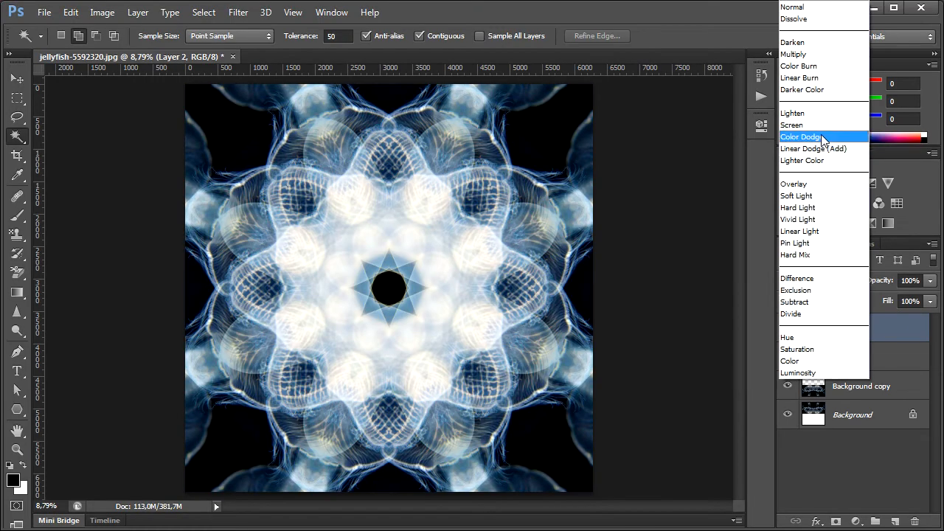
pyautogui.click(822, 138)
pyautogui.click(815, 284)
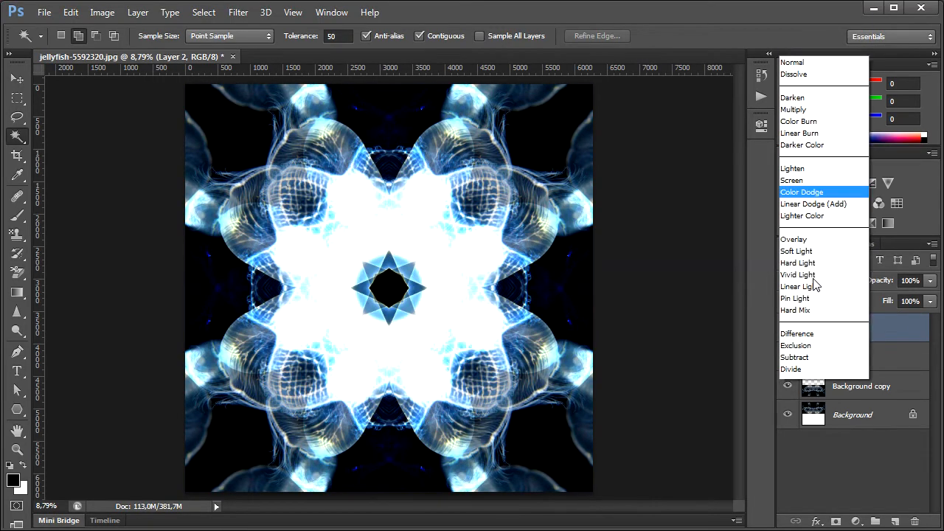
pyautogui.click(816, 148)
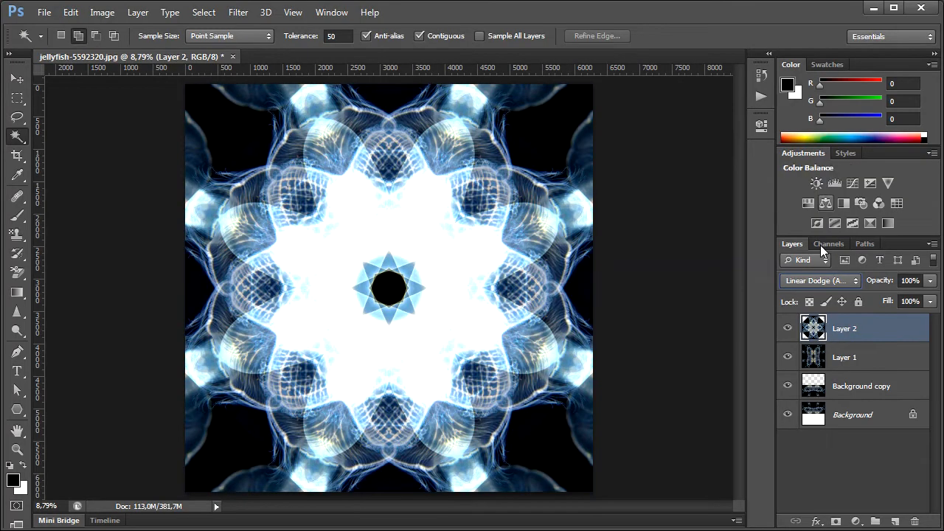
pyautogui.click(814, 281)
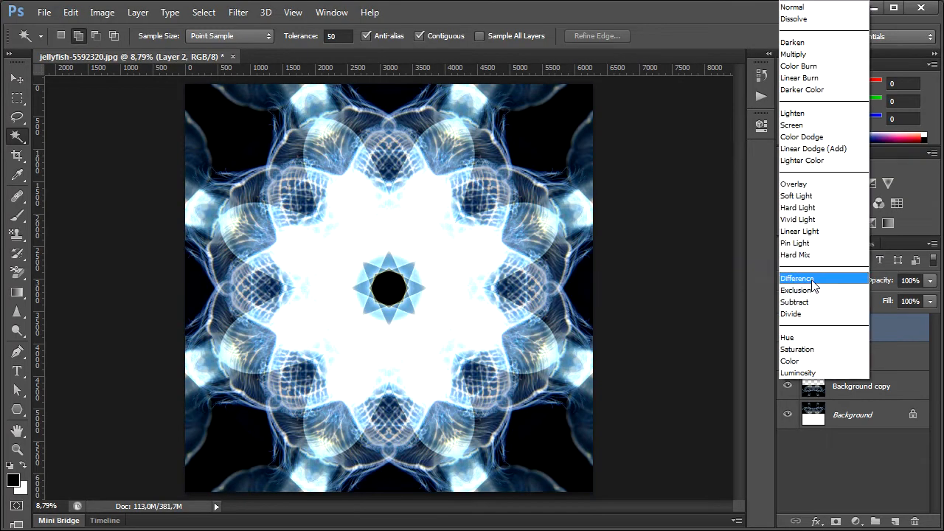
pyautogui.click(821, 161)
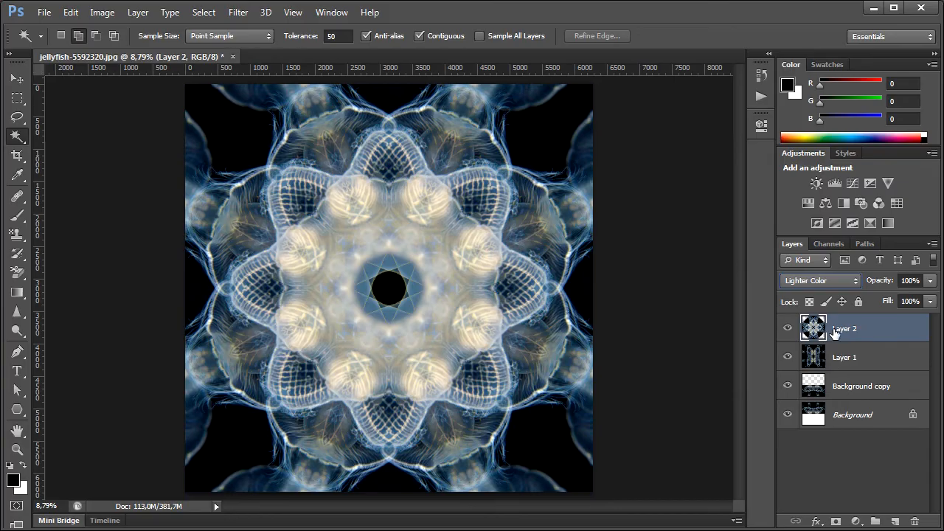
pyautogui.click(836, 281)
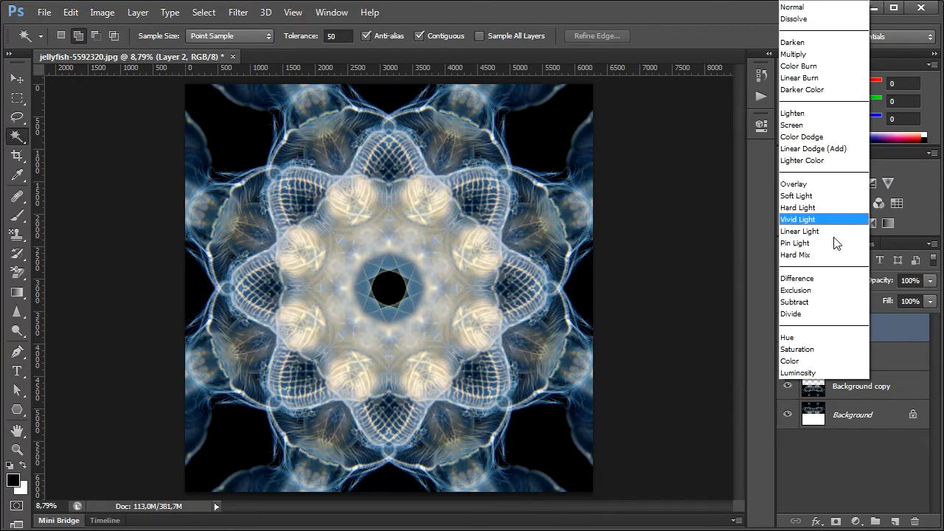
pyautogui.click(830, 115)
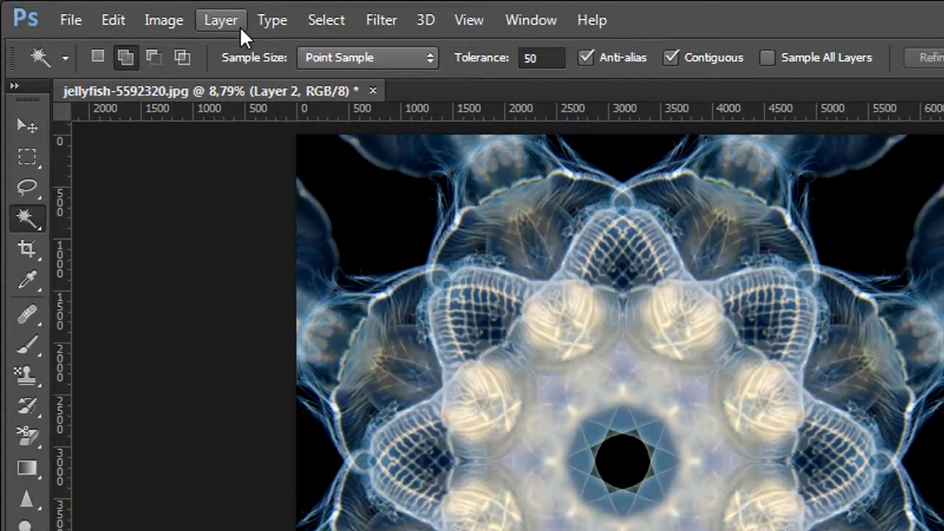
# Add a Curves adjustment layer named Curves 1 above Layer 2 and clip it to Layer 2 only
pyautogui.click(139, 12)
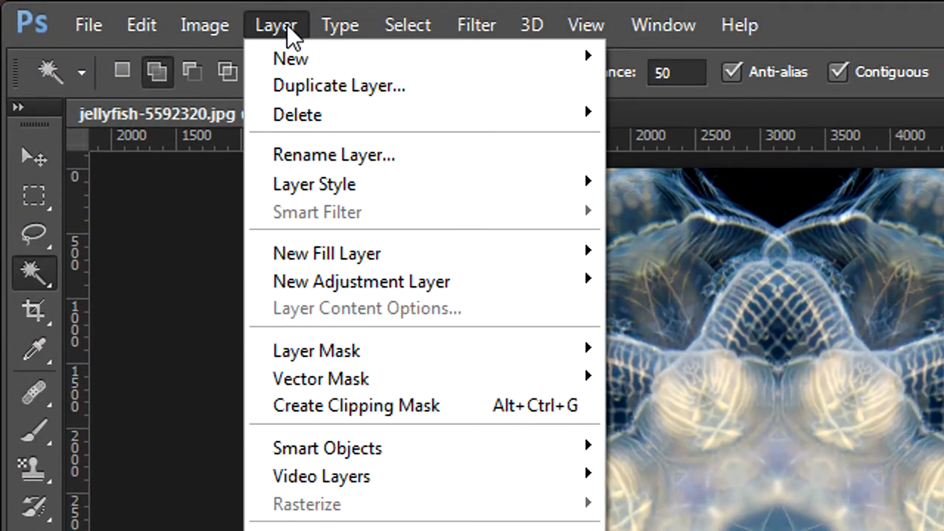
pyautogui.moveTo(480, 285)
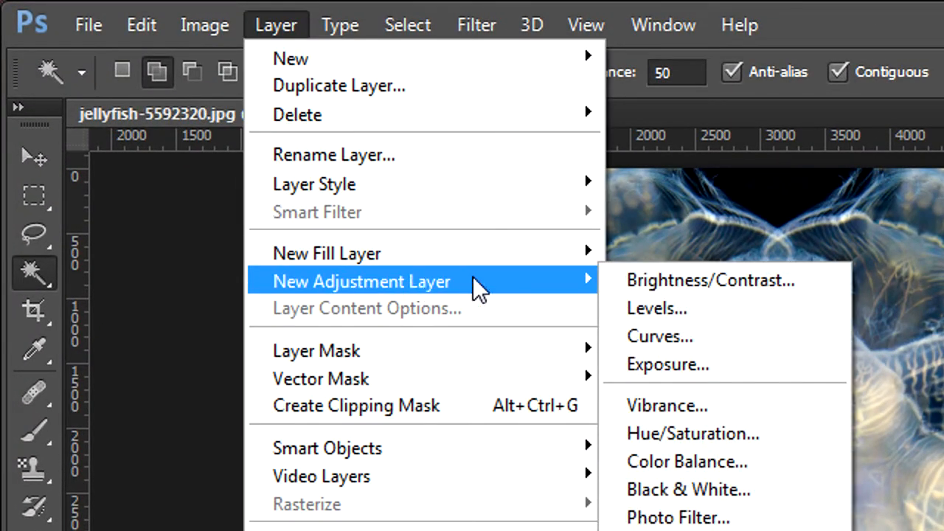
pyautogui.click(836, 336)
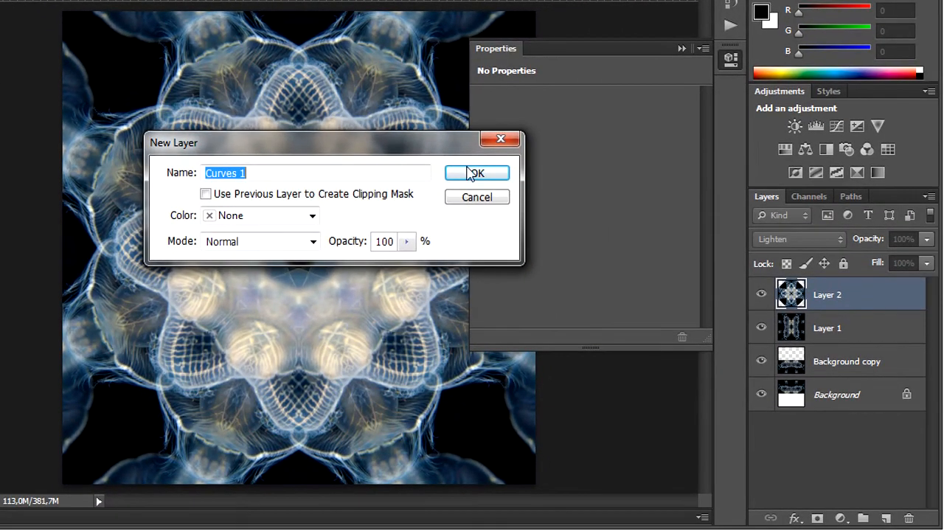
pyautogui.click(470, 172)
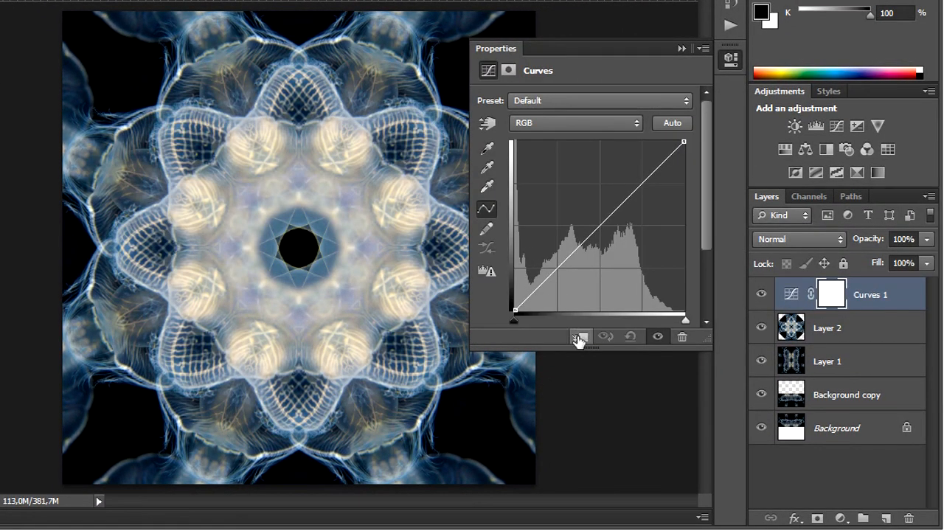
pyautogui.click(580, 338)
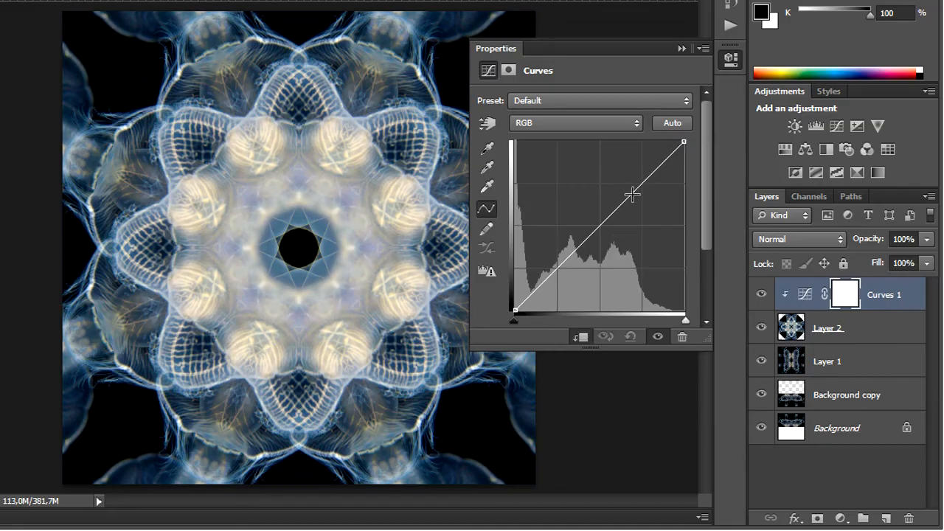
# Shape the RGB curve of Curves 1 by lowering a point in the highlights and raising one in the shadows, and collapse the curve settings
pyautogui.moveTo(628, 197); pyautogui.dragTo(648, 191)
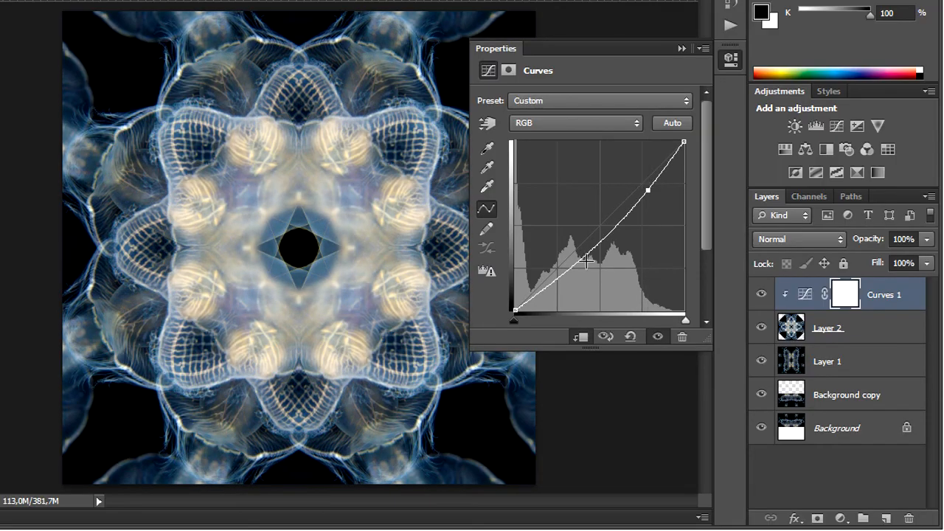
pyautogui.moveTo(586, 258); pyautogui.dragTo(559, 251)
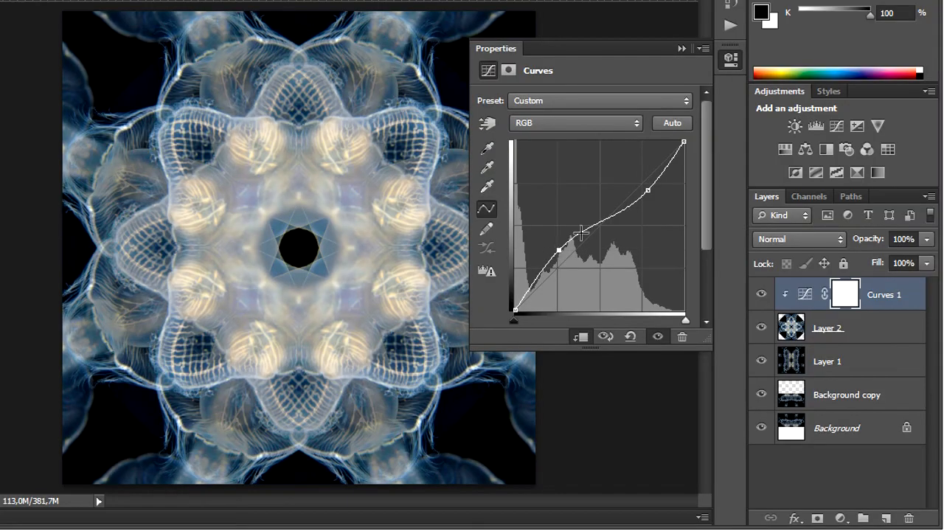
pyautogui.click(680, 47)
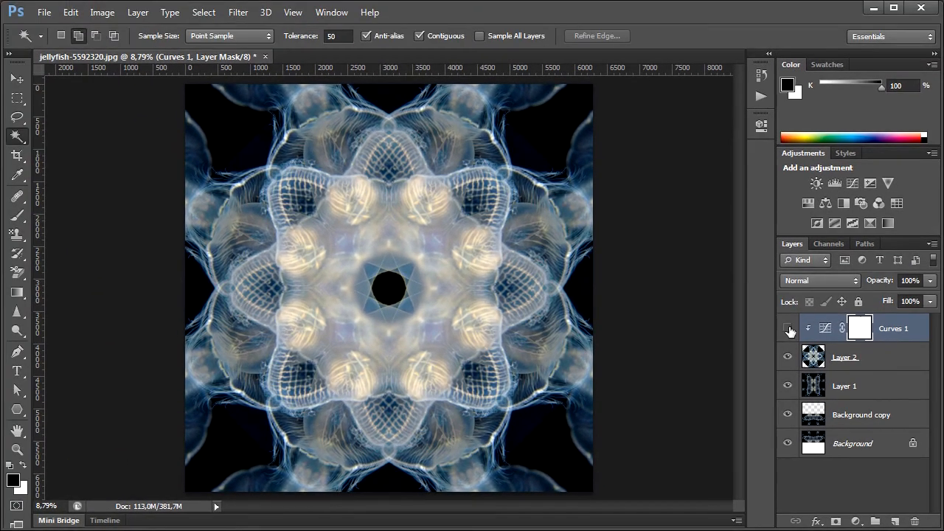
# Review the layer build-up by hiding Curves 1, Layer 2, Layer 1 and Background copy in turn and showing them all again
pyautogui.click(788, 328)
pyautogui.click(788, 357)
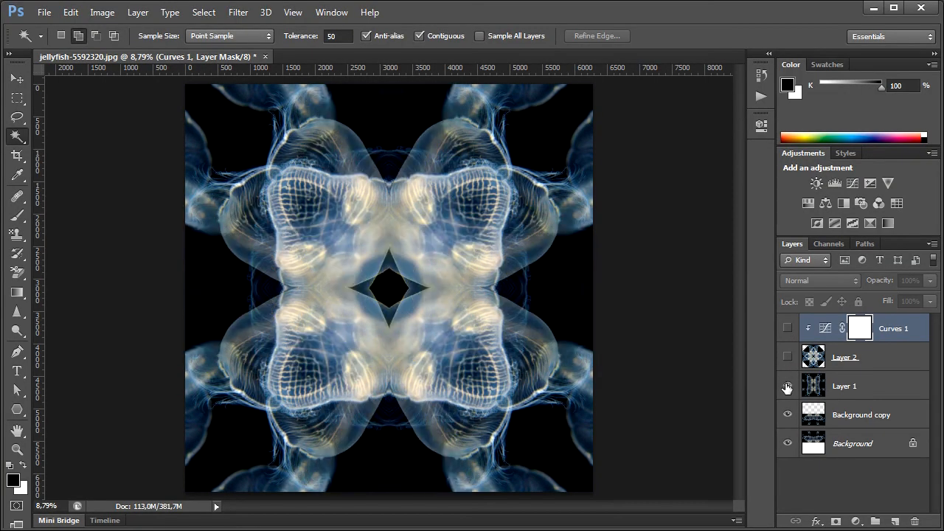
pyautogui.click(788, 385)
pyautogui.click(788, 415)
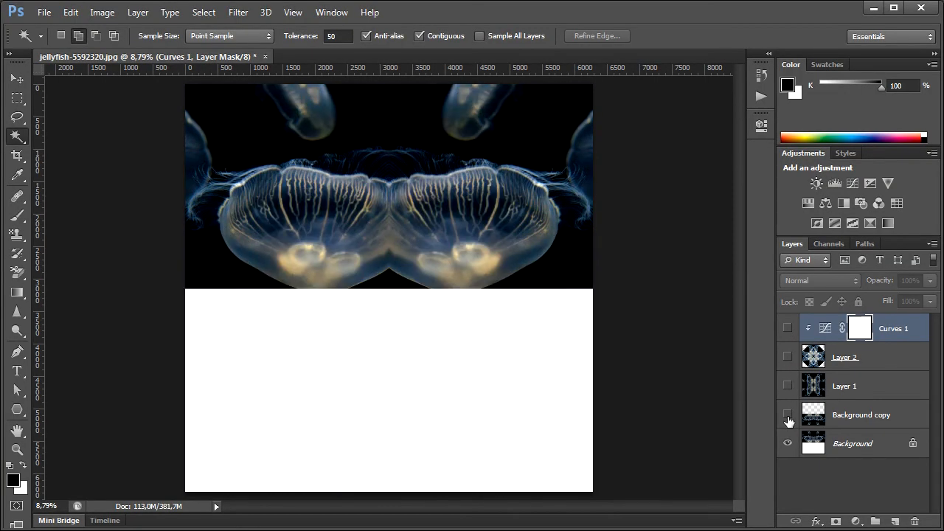
pyautogui.click(788, 414)
pyautogui.click(788, 386)
pyautogui.click(788, 386)
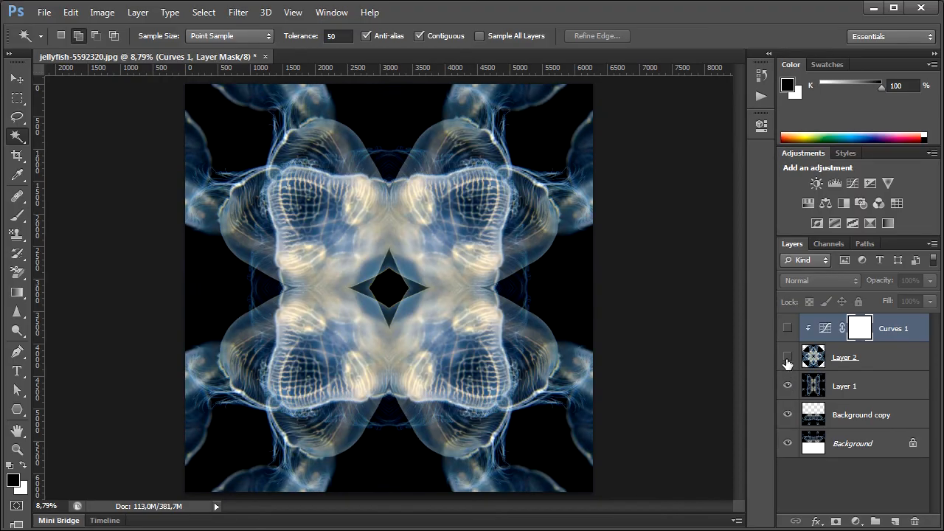
pyautogui.click(788, 358)
pyautogui.click(789, 329)
pyautogui.click(789, 330)
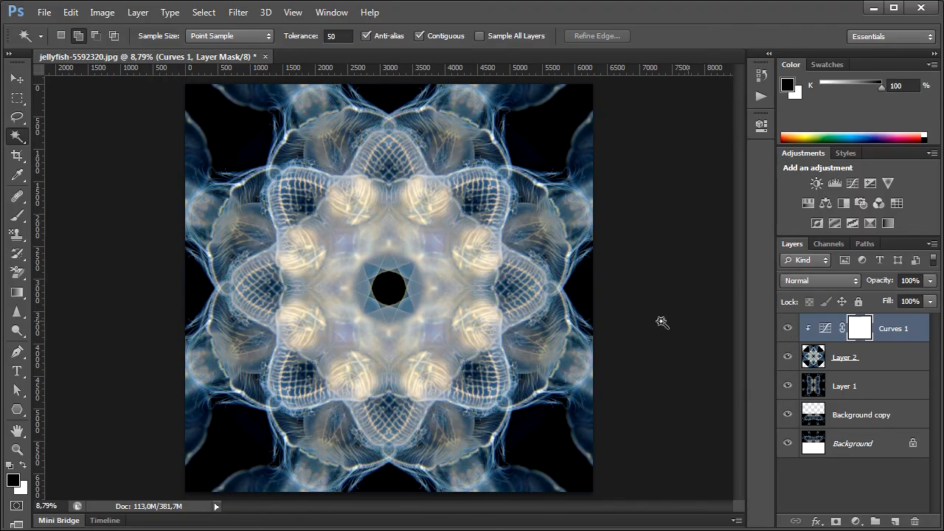